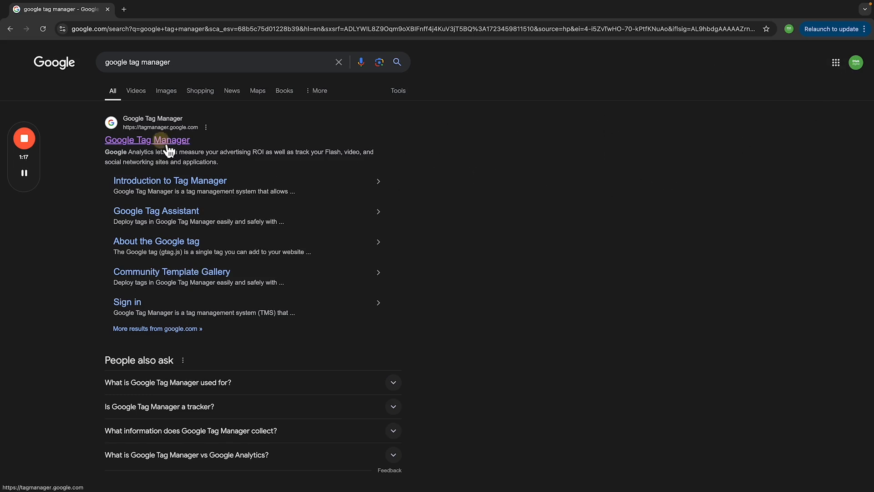
Step: Open Google Tag Manager from the search results and start a new account named DTEK
left_click(164, 142)
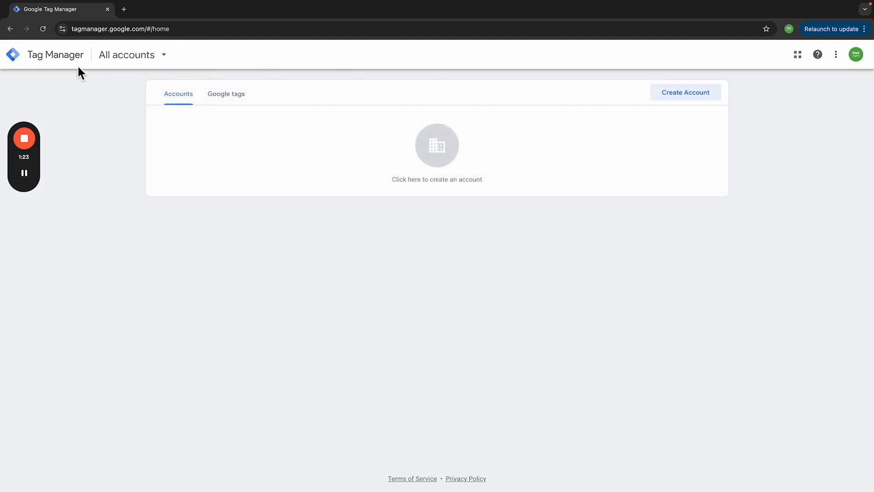
left_click(686, 96)
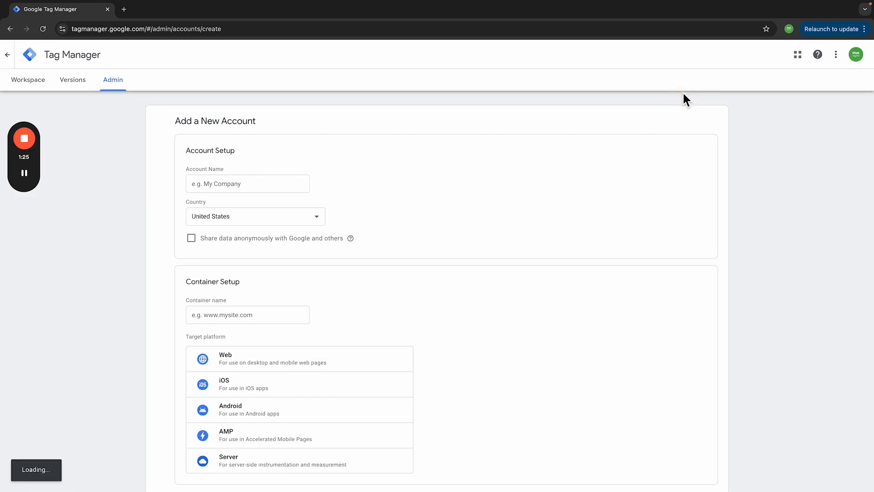
left_click(246, 184)
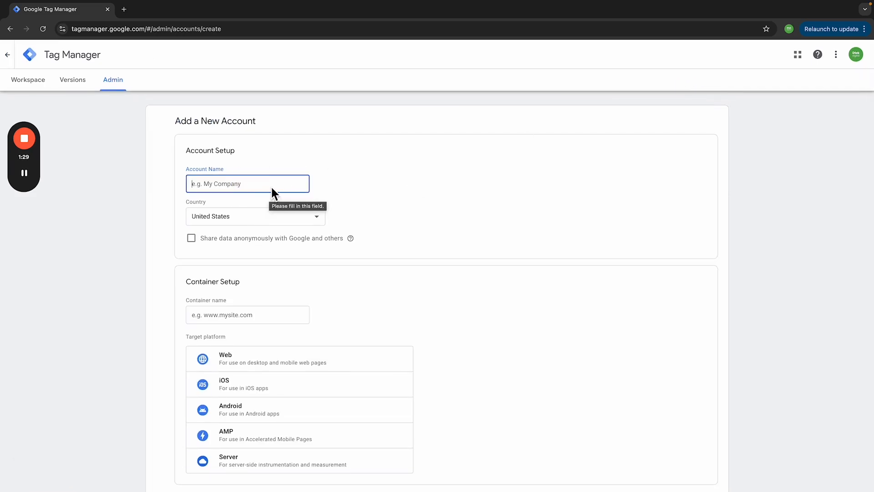
type("DE")
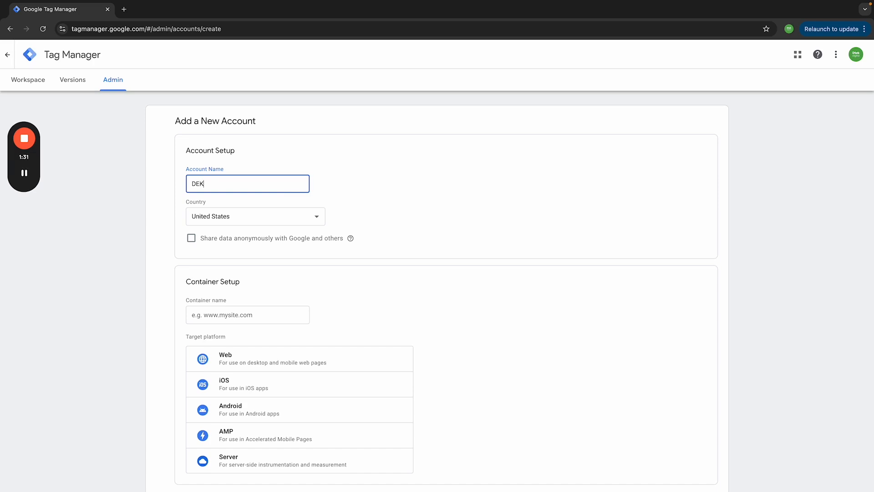
type("K")
key("BackSpace")
key("BackSpace")
Step: Set the new account's country to Australia
left_click(275, 217)
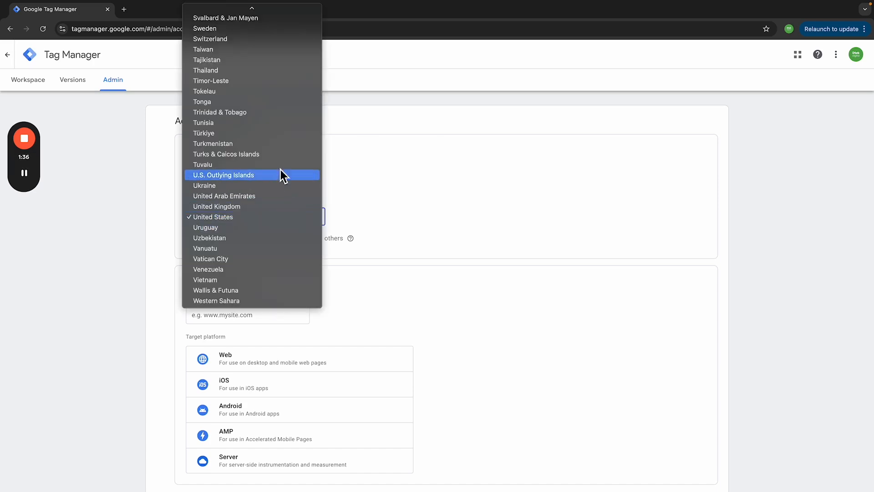
scroll(277, 105, "up", 10)
scroll(278, 113, "up", 20)
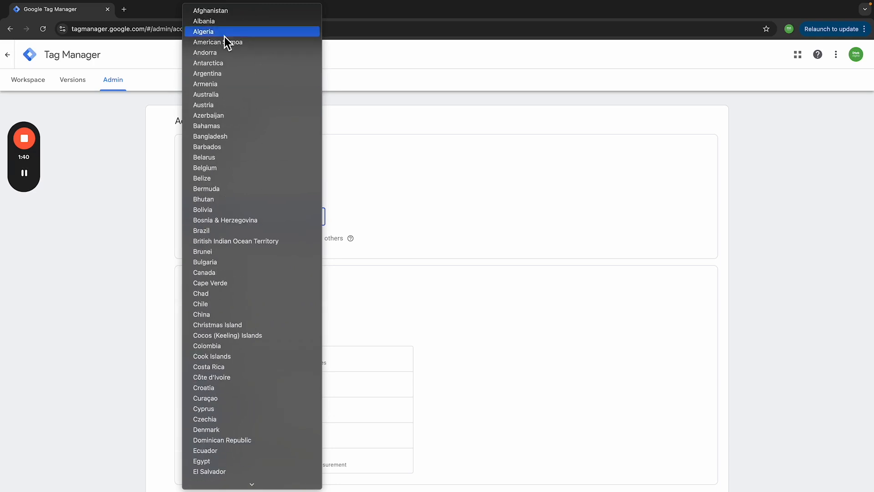
left_click(220, 99)
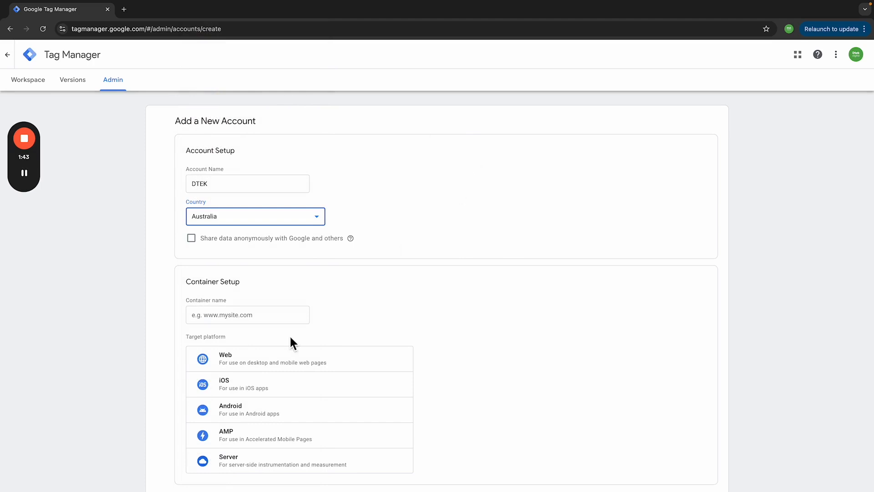
left_click(246, 318)
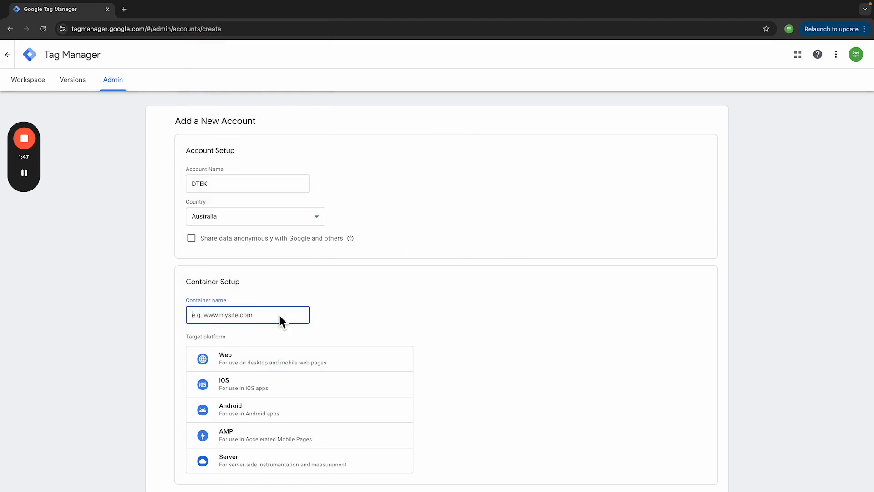
type("ww")
type("w.c")
type("abc.com")
scroll(564, 297, "down", 2)
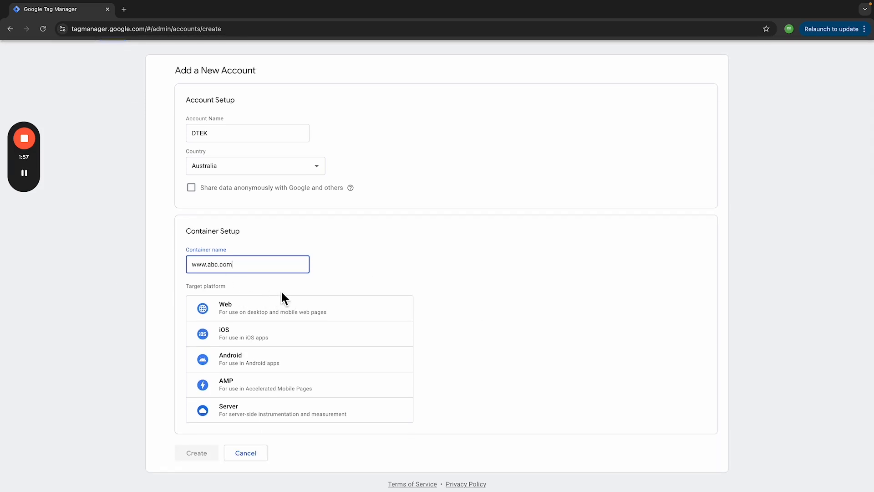
scroll(280, 290, "down", 1)
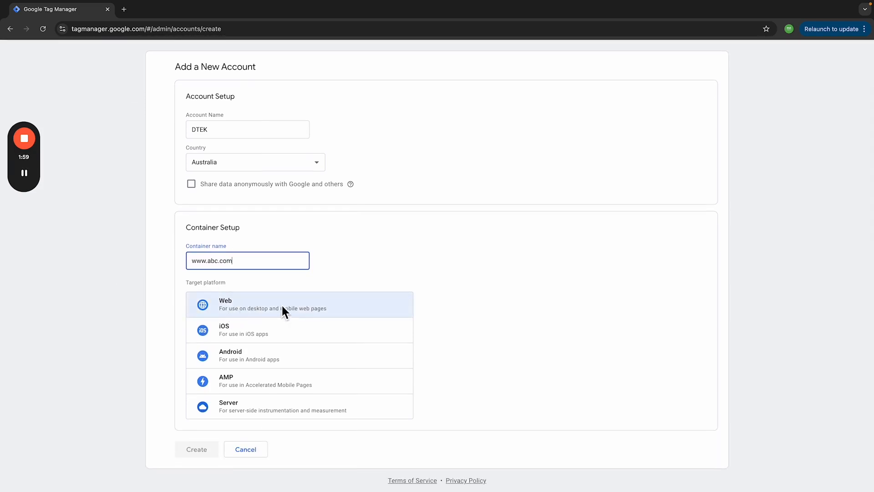
scroll(275, 307, "down", 1)
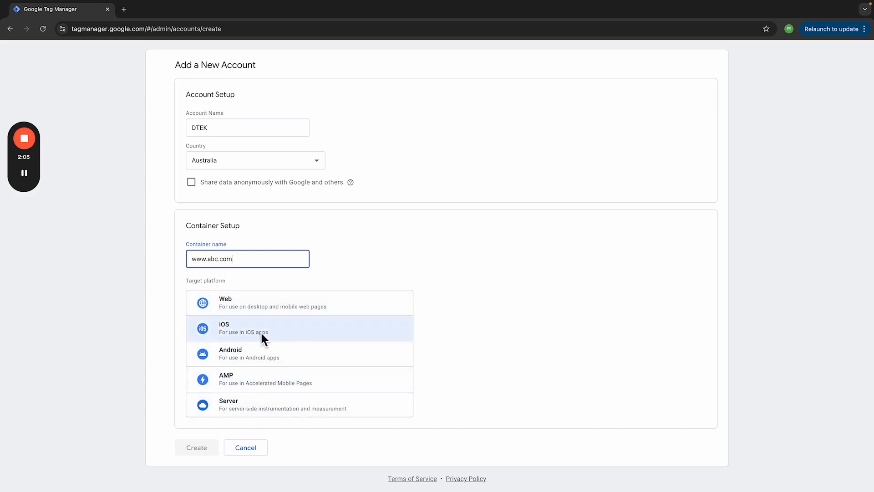
scroll(255, 335, "up", 1)
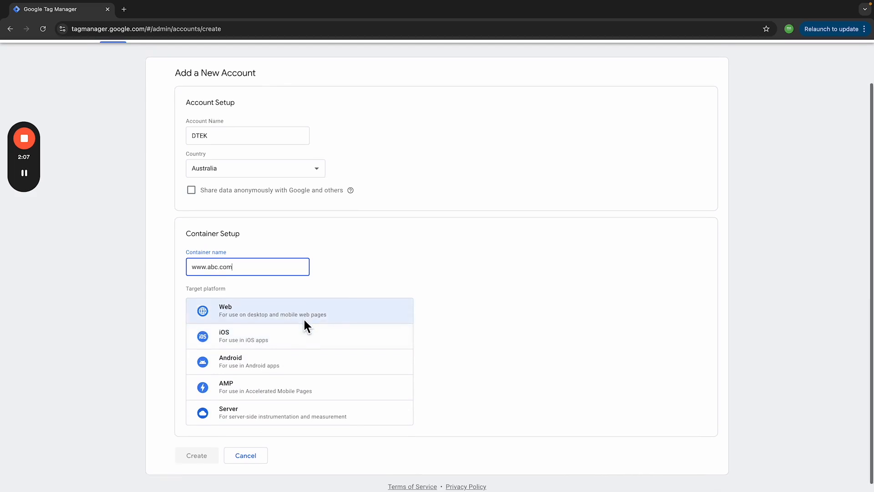
scroll(303, 318, "down", 1)
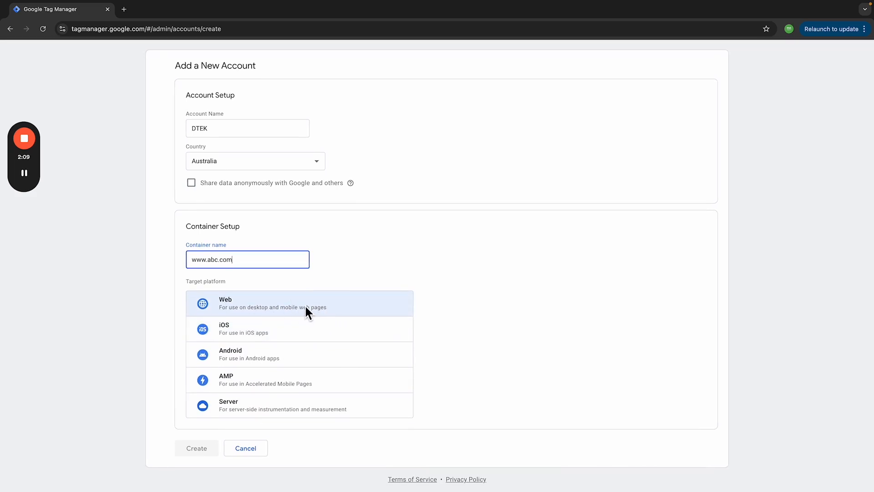
left_click(283, 303)
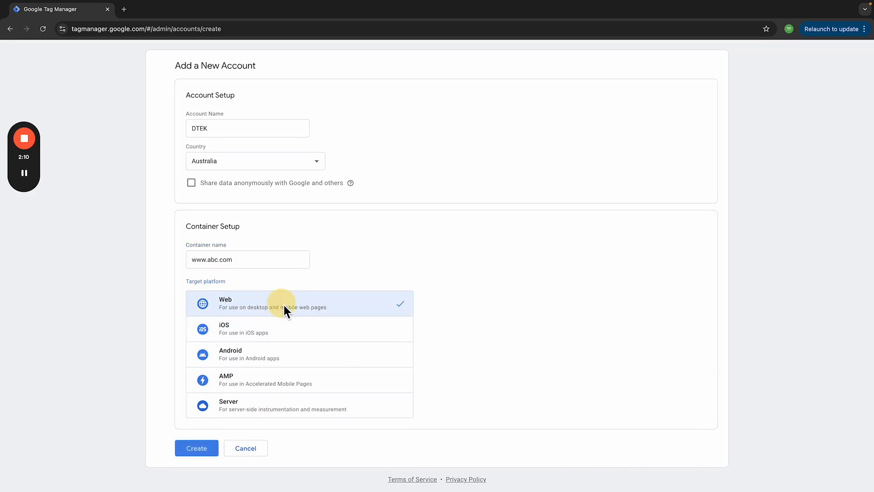
Step: Create the account and accept the Terms of Service Agreement, including the GDPR Data Processing Terms
left_click(211, 446)
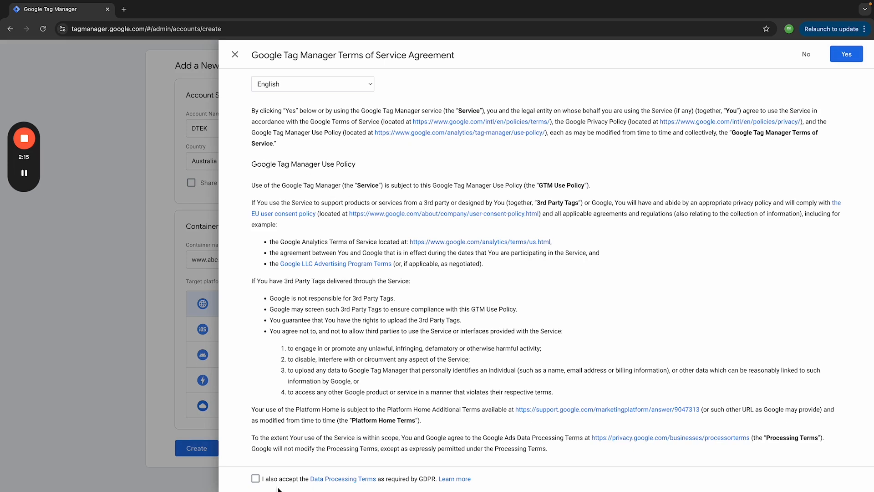
left_click(256, 479)
scroll(446, 378, "down", 3)
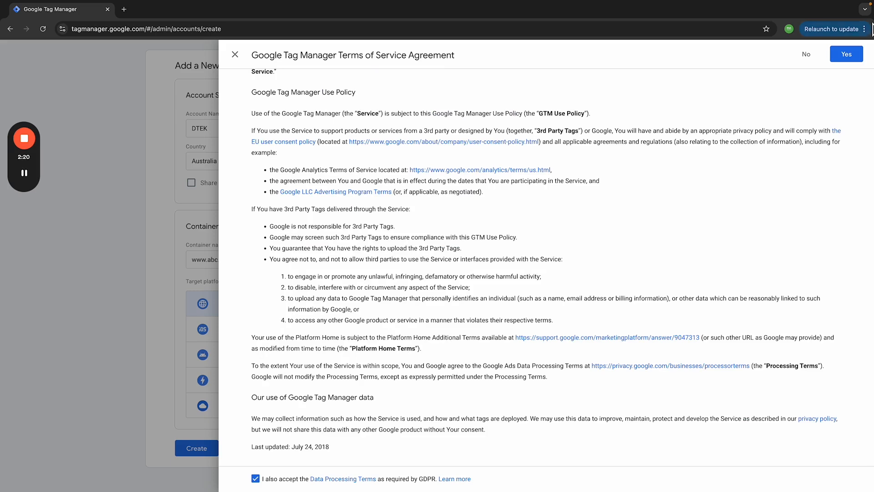
left_click(846, 55)
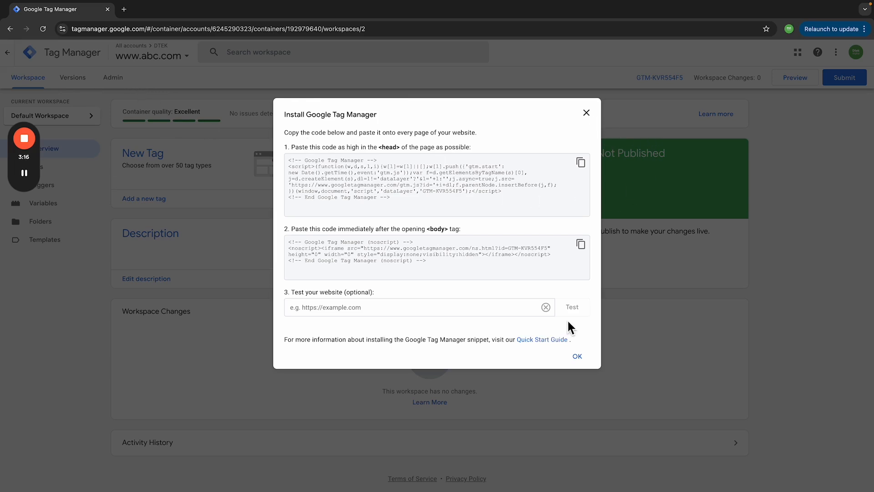
Step: Close the Install Google Tag Manager dialog and open the container ID link in the workspace
left_click(587, 113)
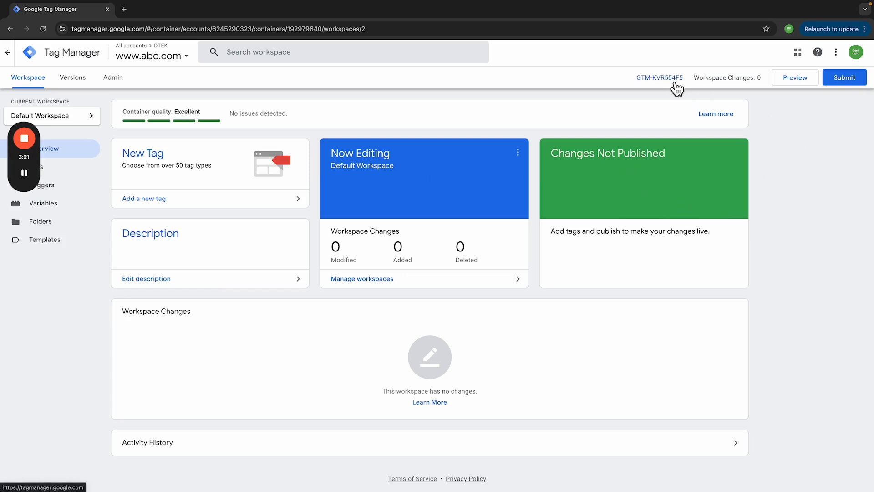
left_click(671, 80)
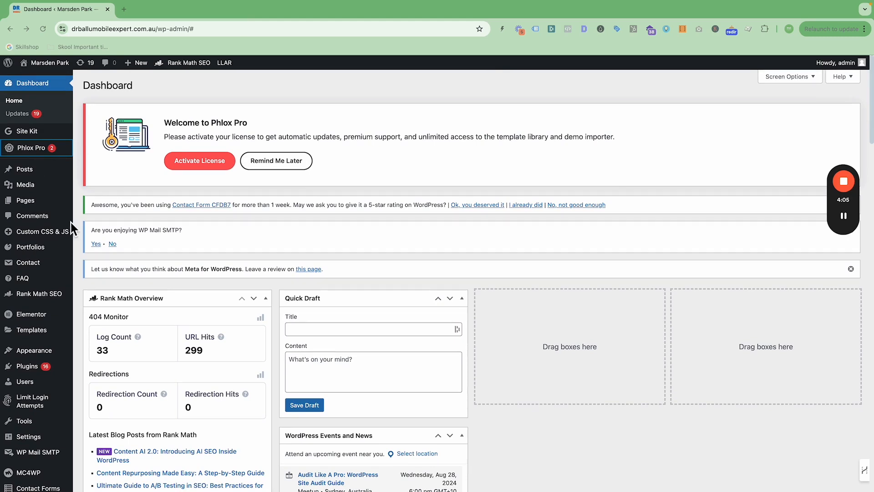
Step: In the WordPress admin, search the plugins available to add for "Google site kit"
left_click(31, 368)
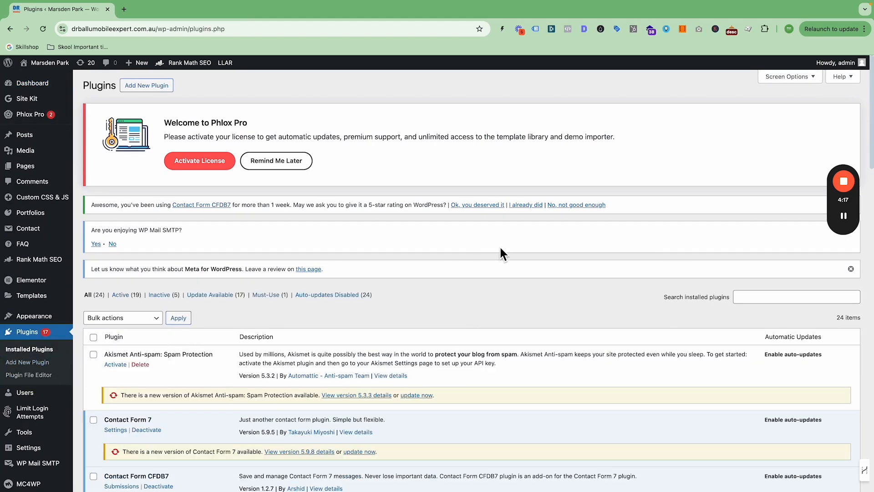
left_click(148, 92)
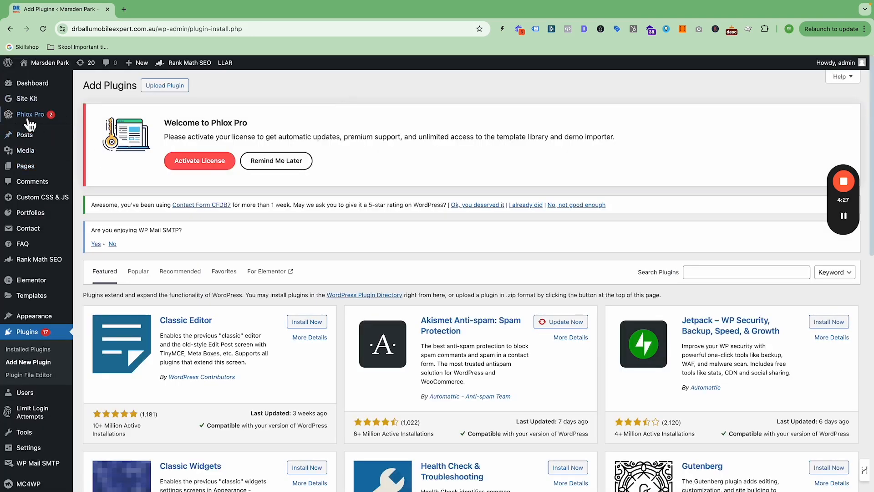
mouse_move(43, 99)
left_click(719, 273)
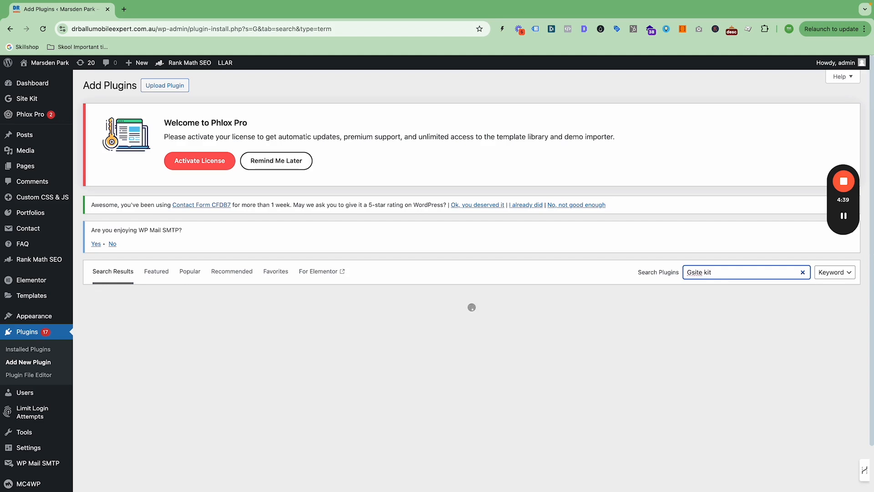
left_click(692, 272)
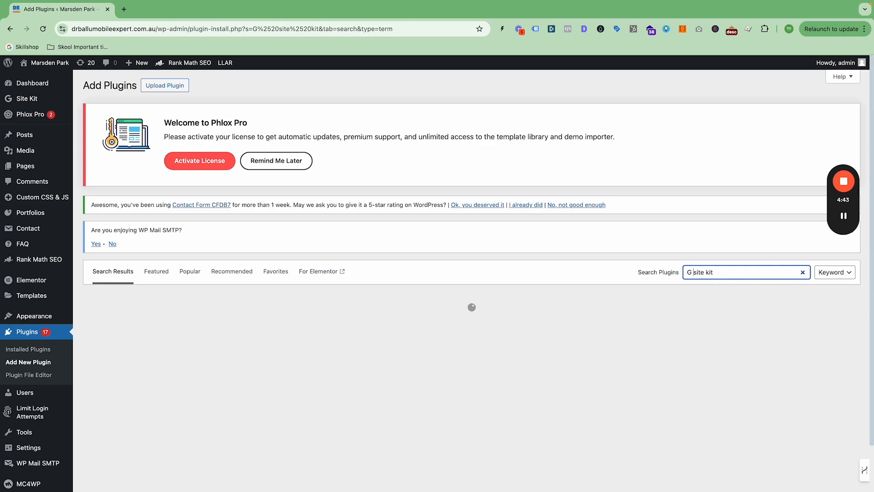
type("oogle")
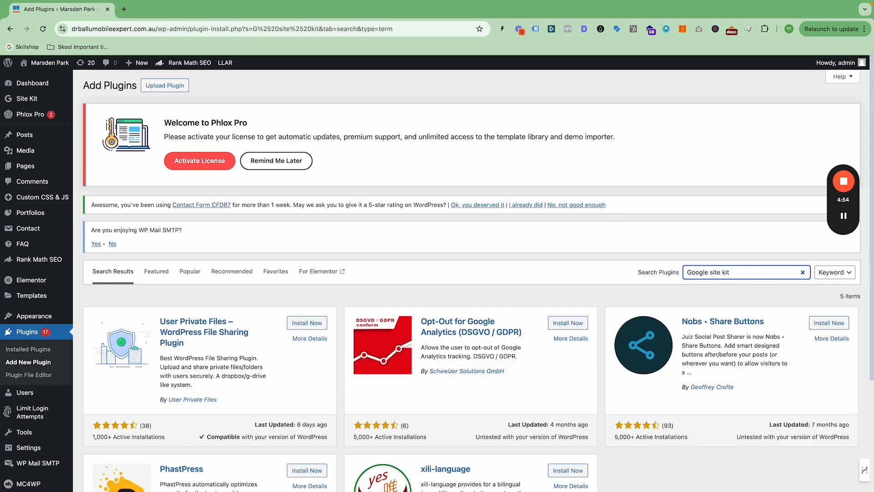
Step: Examine the plugin search results for the Site Kit by Google entry and its install or update option
scroll(482, 331, "down", 2)
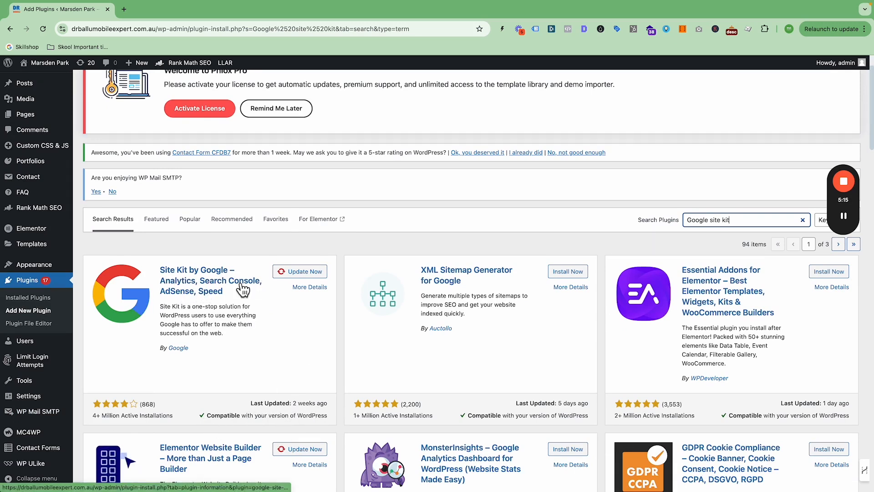
scroll(317, 279, "down", 1)
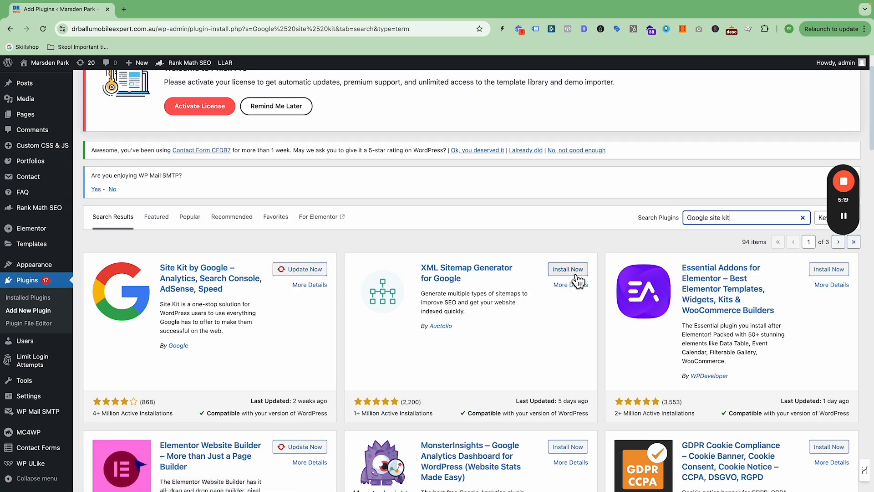
scroll(571, 282, "down", 1)
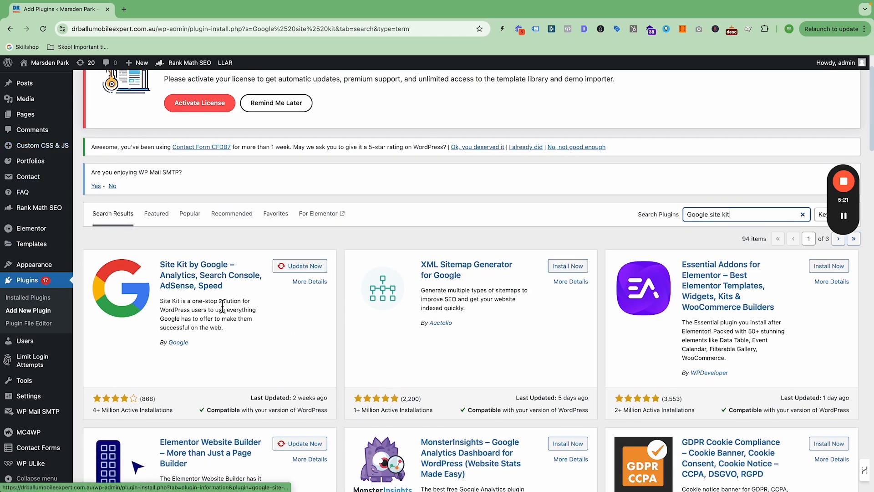
scroll(71, 161, "down", 1)
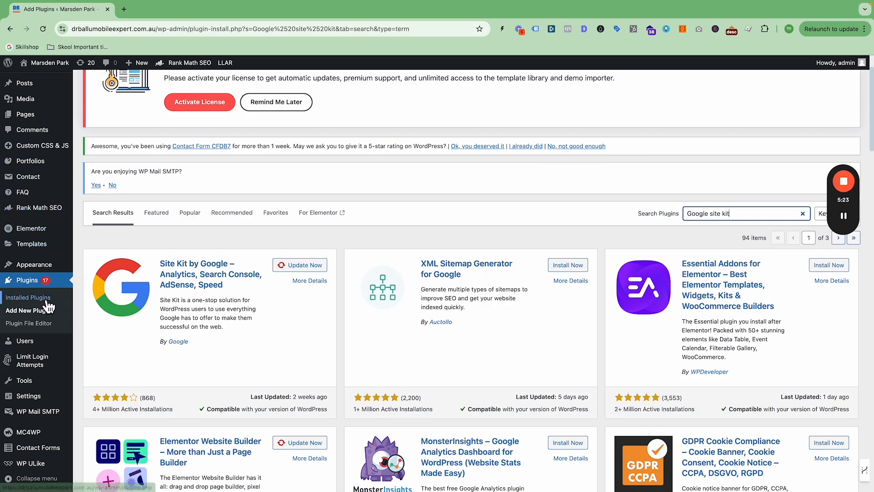
mouse_move(59, 164)
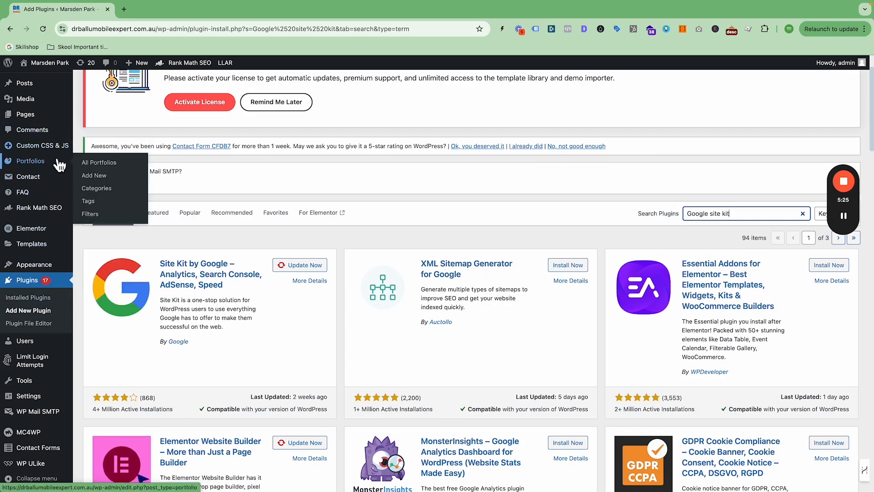
scroll(59, 164, "down", 3)
scroll(59, 155, "up", 5)
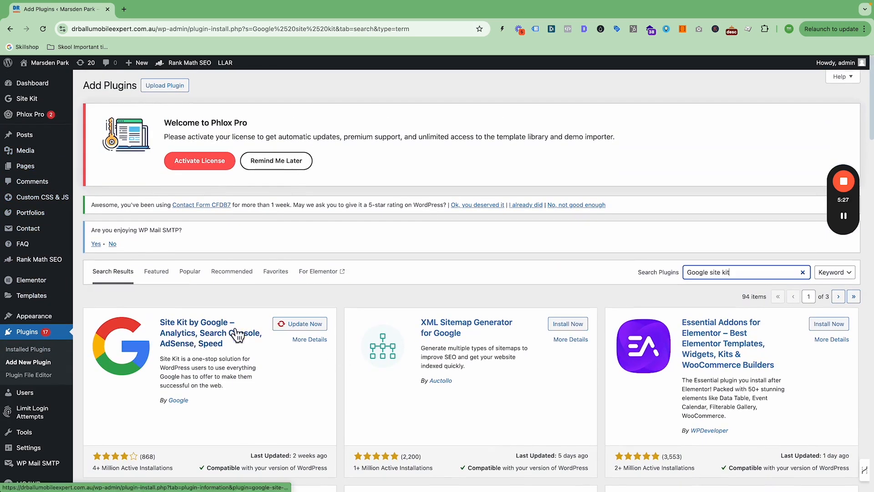
scroll(31, 112, "up", 1)
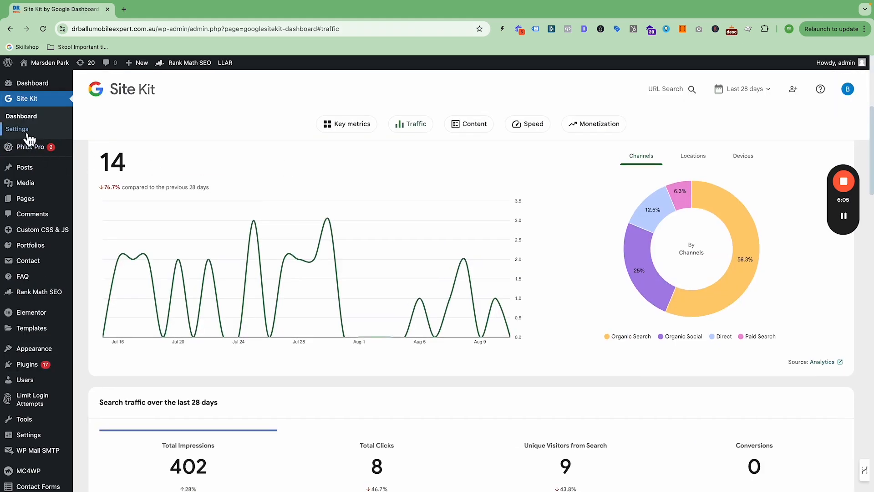
Step: Open the Site Kit settings and review both the connected services and the additional services available to connect
left_click(28, 133)
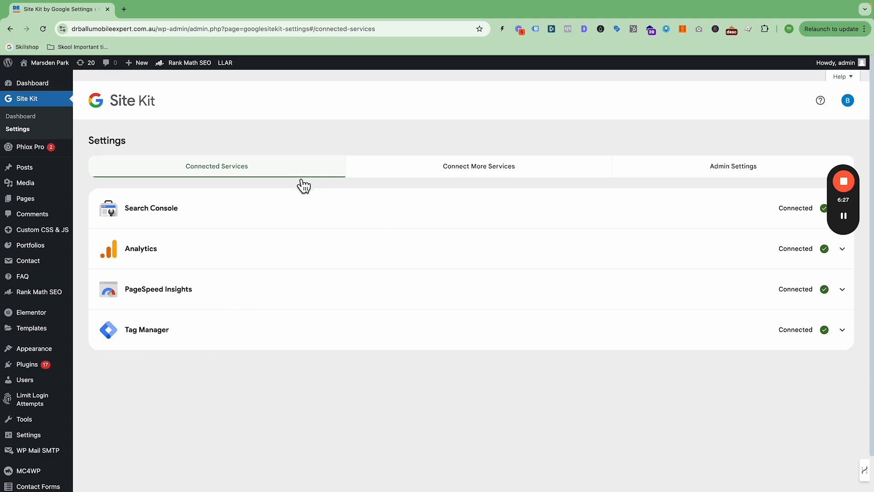
left_click(476, 174)
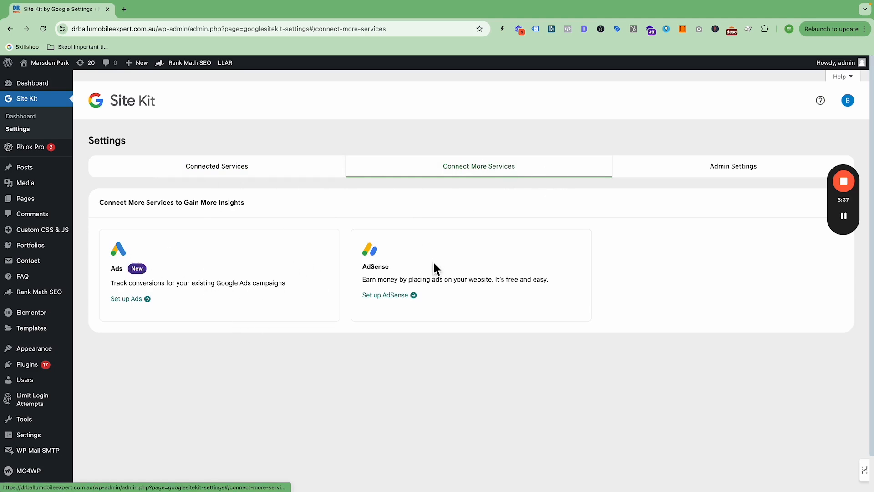
left_click(232, 177)
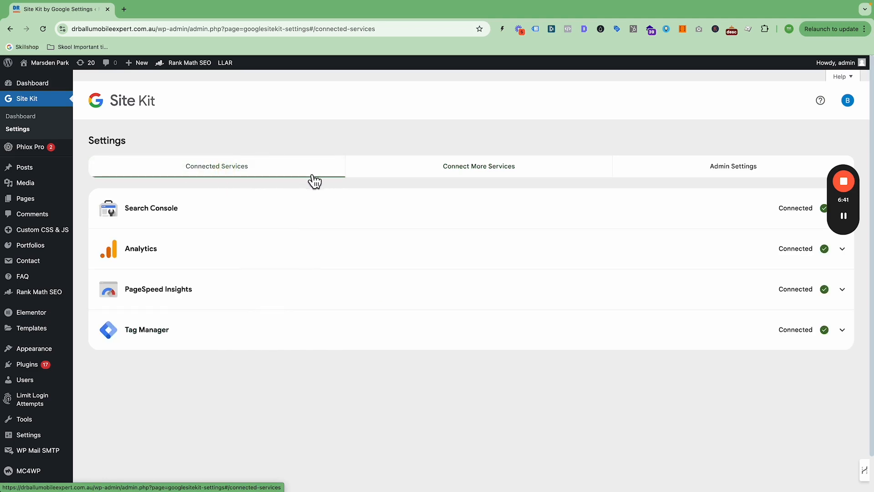
left_click(472, 180)
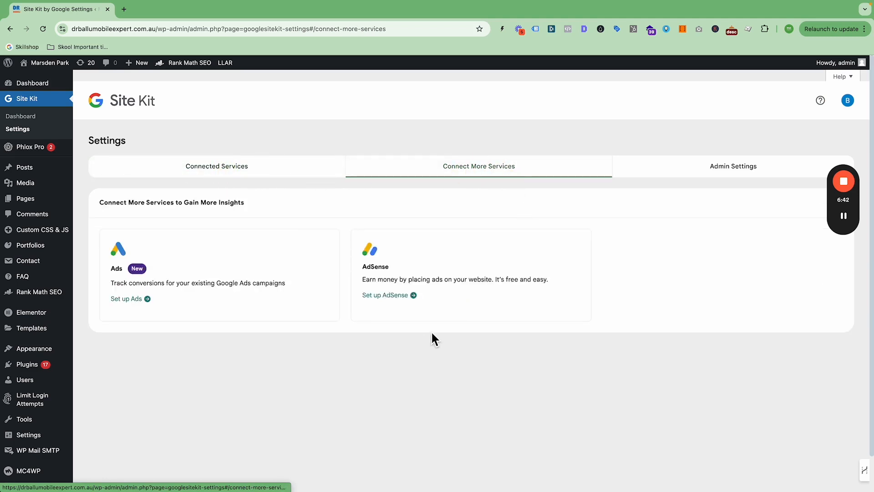
Step: Show the Tag Manager details among Site Kit's connected services and open its account and container settings for editing
left_click(235, 178)
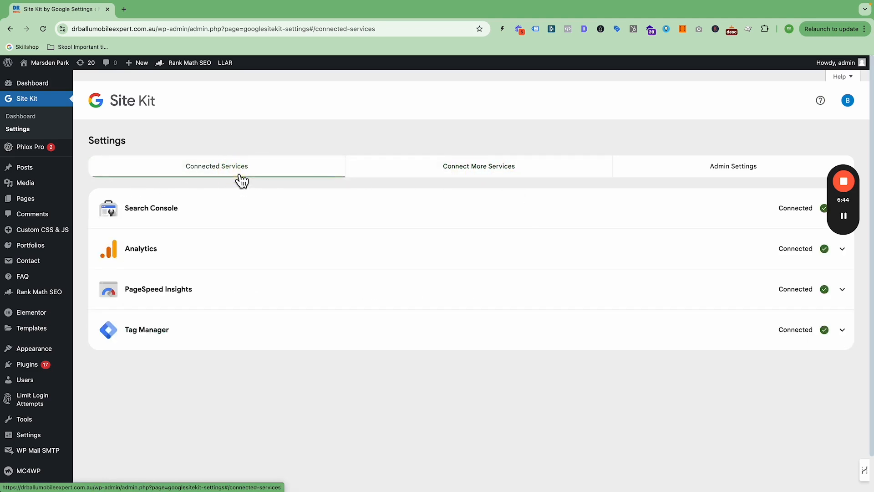
left_click(233, 334)
scroll(474, 314, "down", 1)
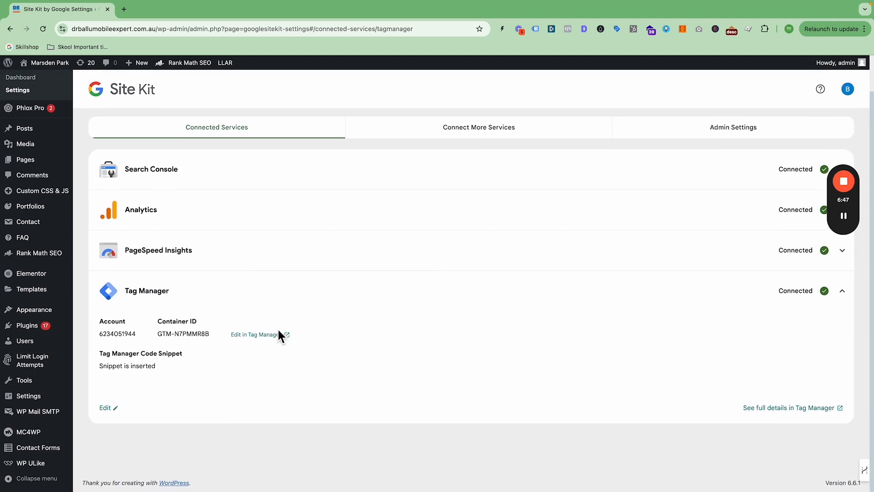
left_click(105, 408)
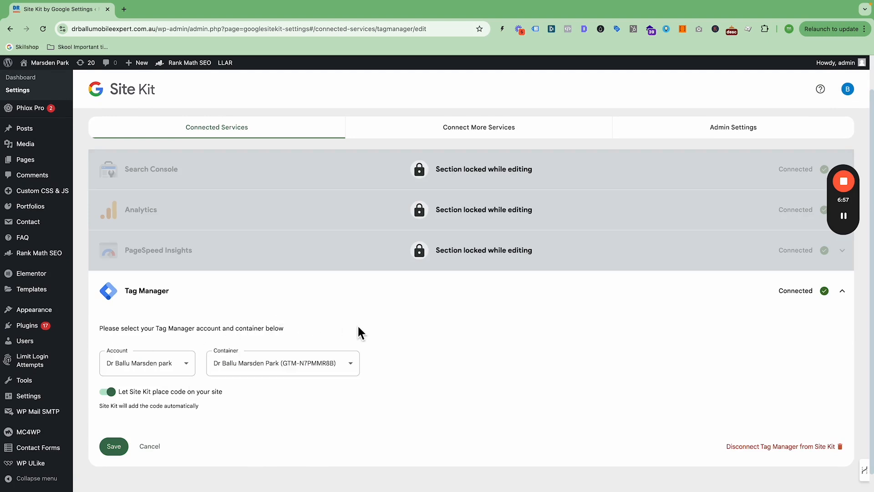
Step: Review the Tag Manager account and container choices, and set the account to Set up a new account
left_click(196, 373)
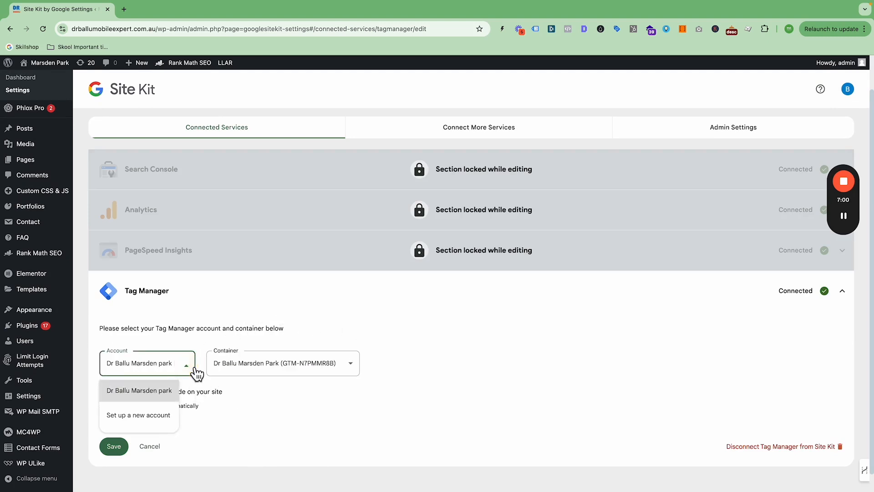
left_click(167, 397)
left_click(355, 375)
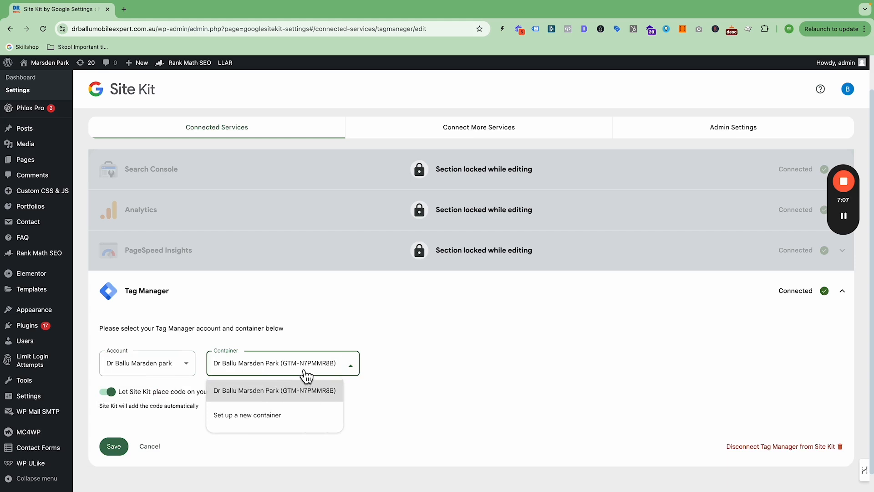
scroll(305, 371, "down", 1)
left_click(397, 361)
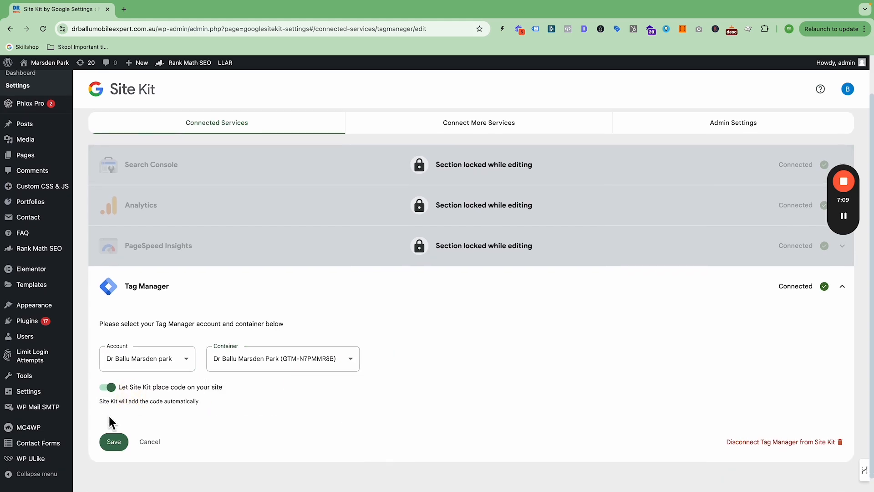
left_click(189, 363)
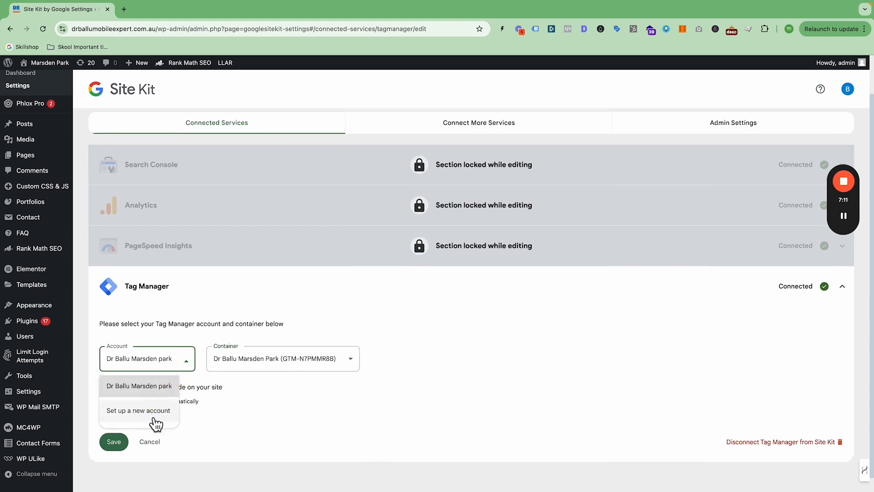
left_click(155, 412)
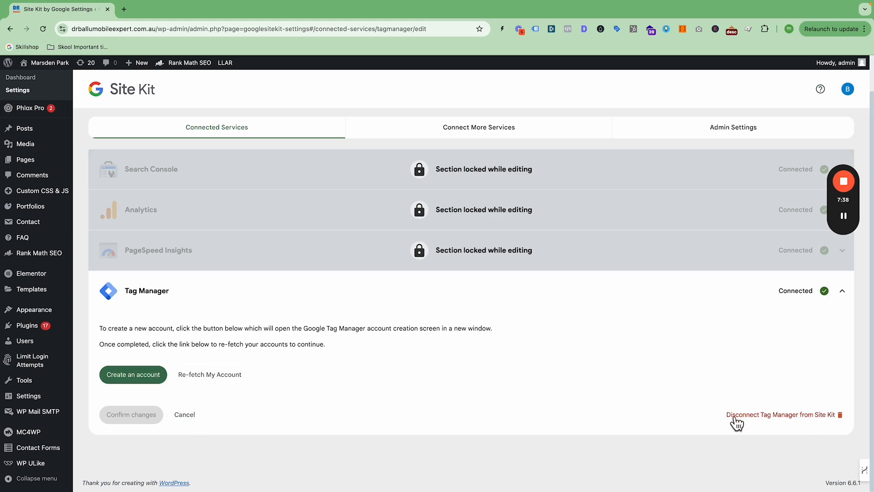
Step: Disconnect Tag Manager from Site Kit and start its setup again from the additional services available to connect
left_click(776, 414)
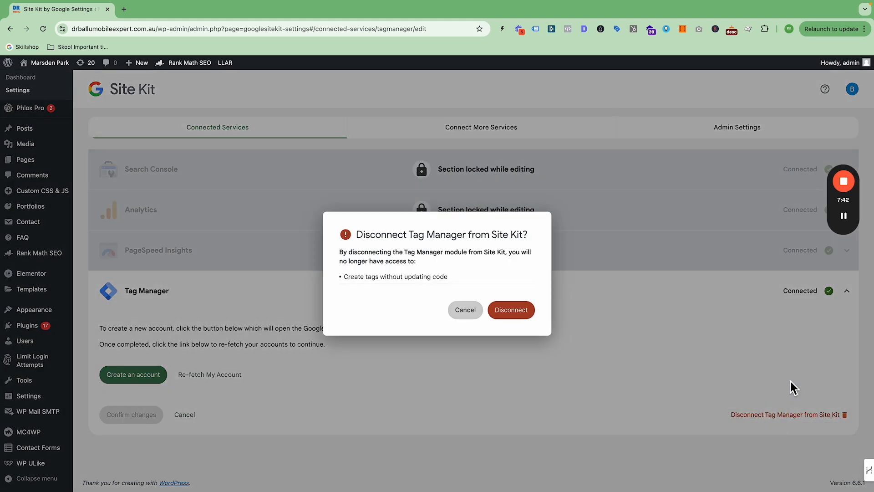
left_click(516, 311)
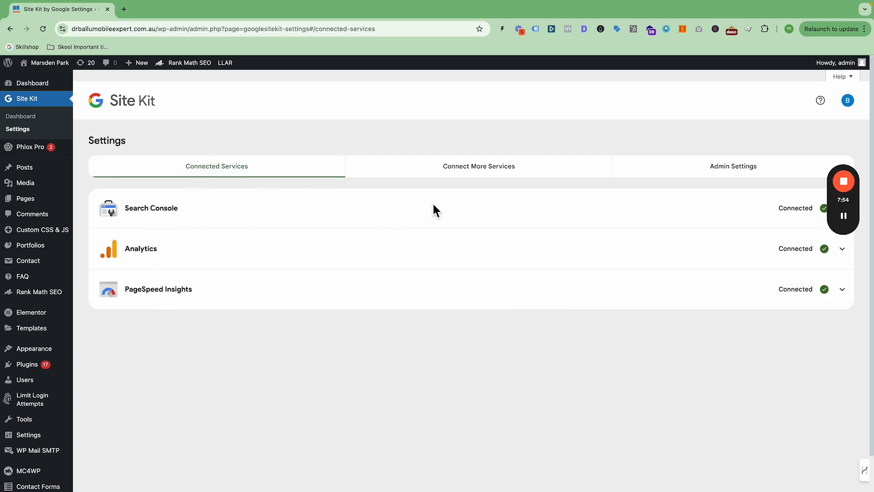
scroll(445, 200, "down", 1)
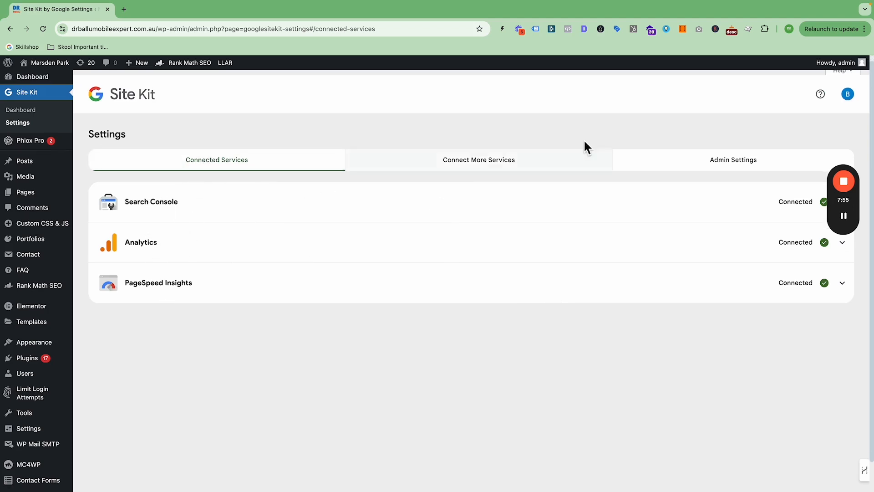
left_click(494, 169)
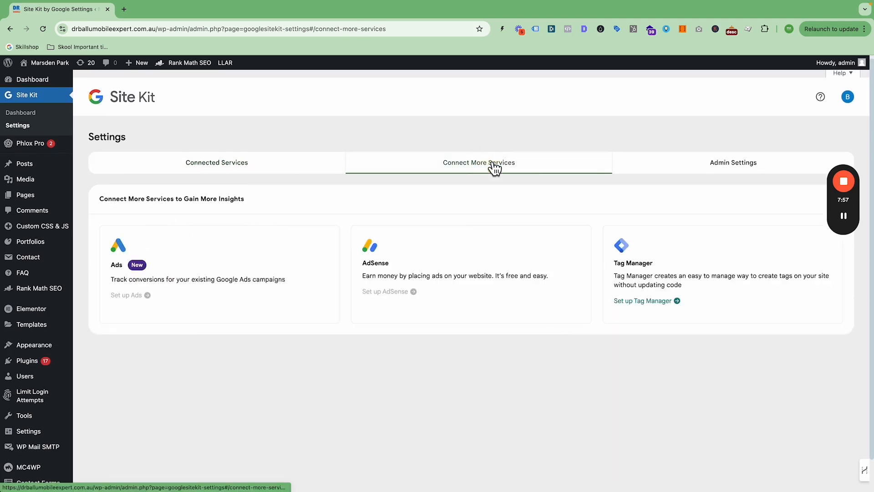
left_click(654, 306)
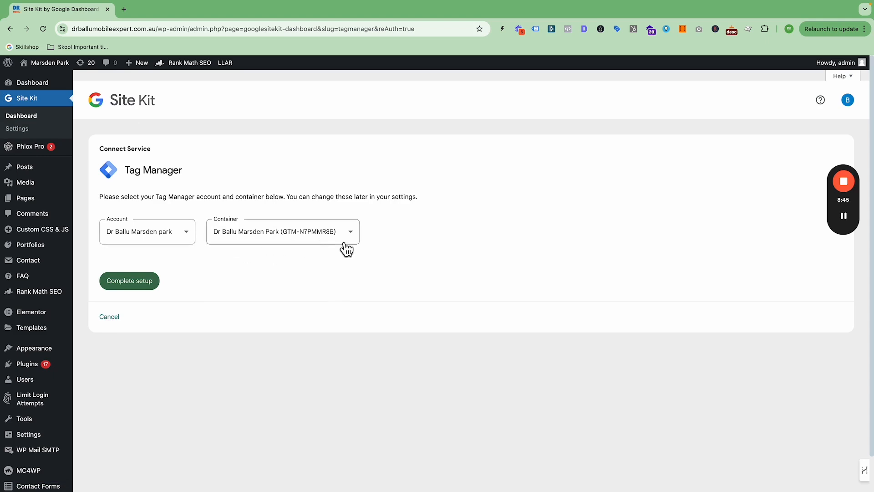
Step: Complete the Tag Manager setup with the website's existing account and container, and dismiss the setup notice
left_click(195, 240)
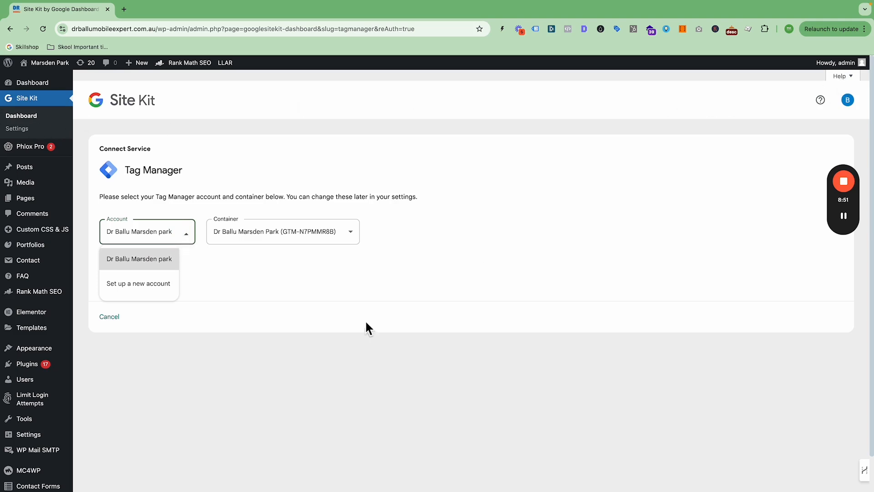
scroll(260, 312, "down", 1)
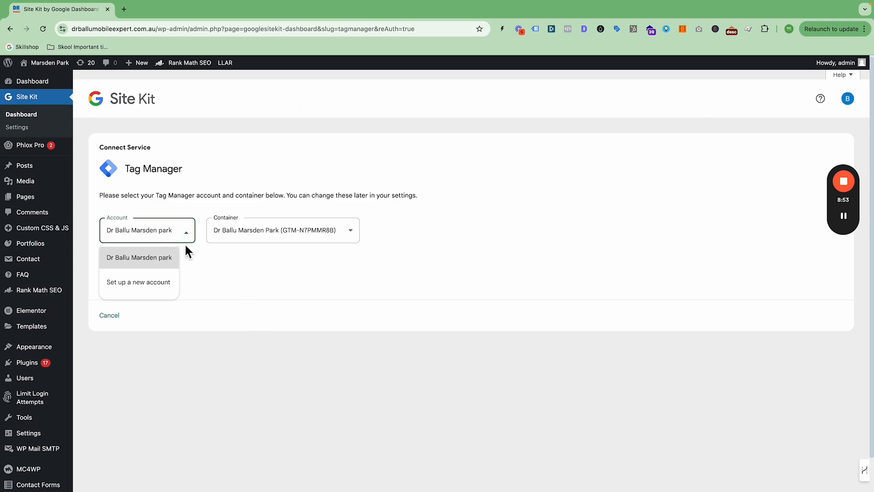
left_click(276, 279)
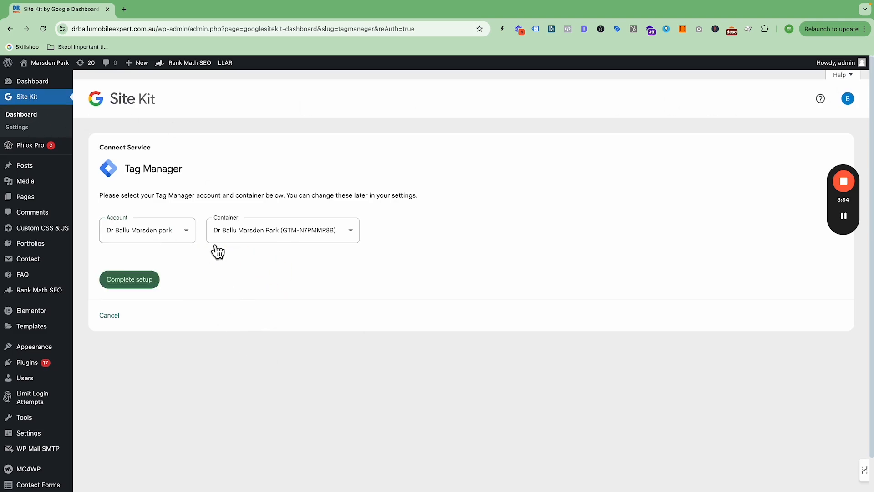
left_click(352, 233)
left_click(154, 242)
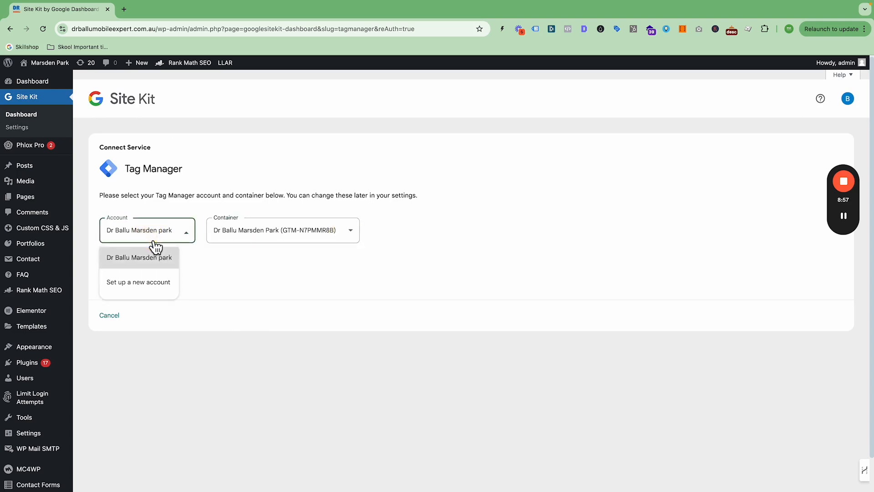
left_click(311, 233)
left_click(153, 280)
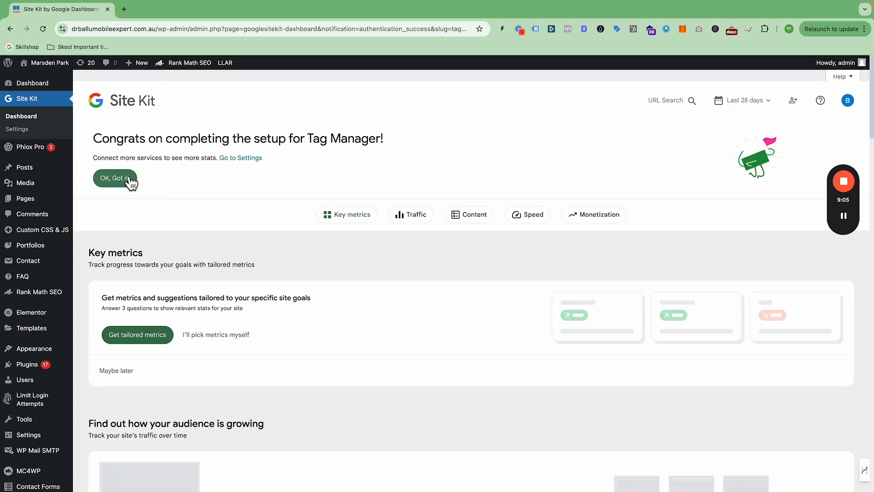
left_click(131, 181)
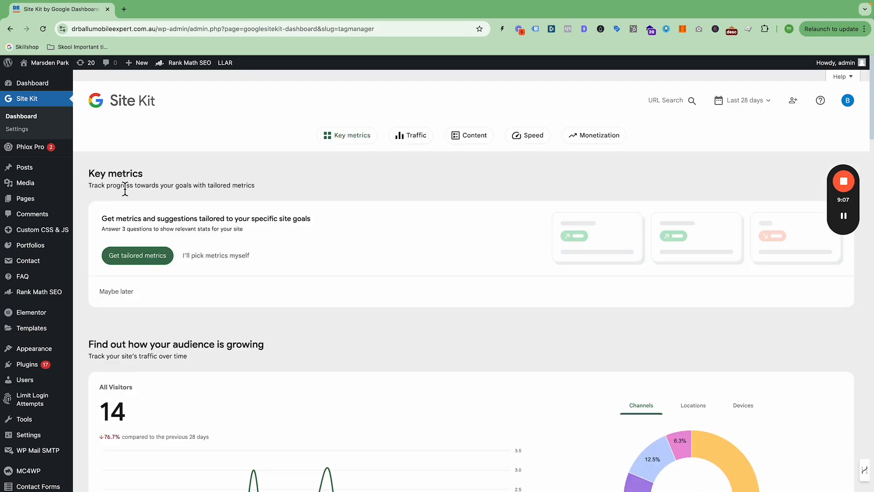
Step: Examine the Site Kit dashboard, including visitor traffic broken down by location and search traffic over the last 28 days
scroll(476, 330, "down", 1)
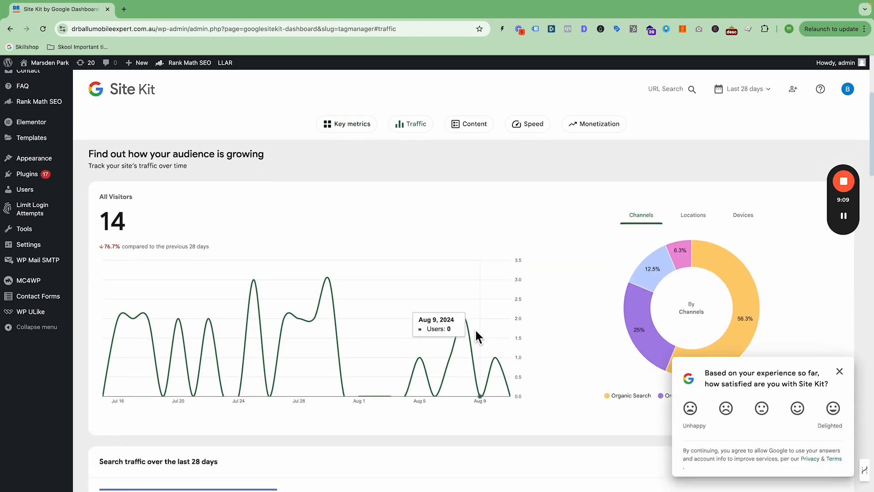
scroll(476, 330, "up", 4)
scroll(476, 330, "down", 1)
scroll(235, 302, "up", 2)
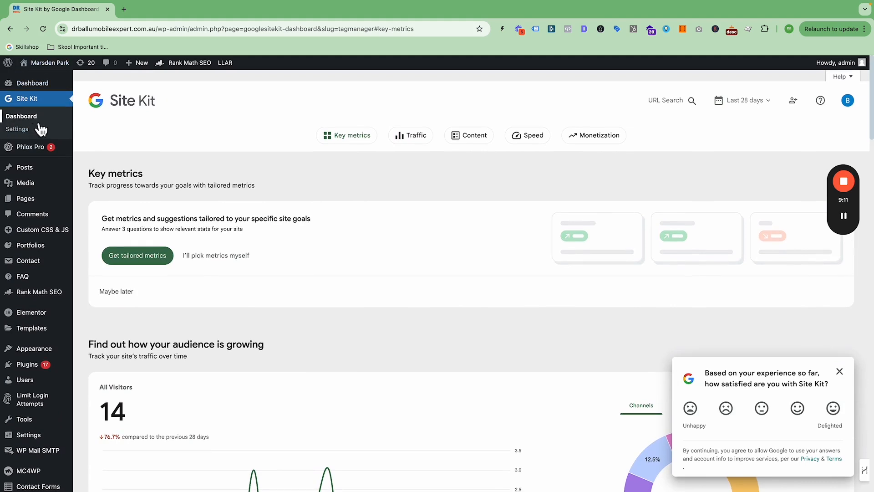
scroll(466, 322, "down", 5)
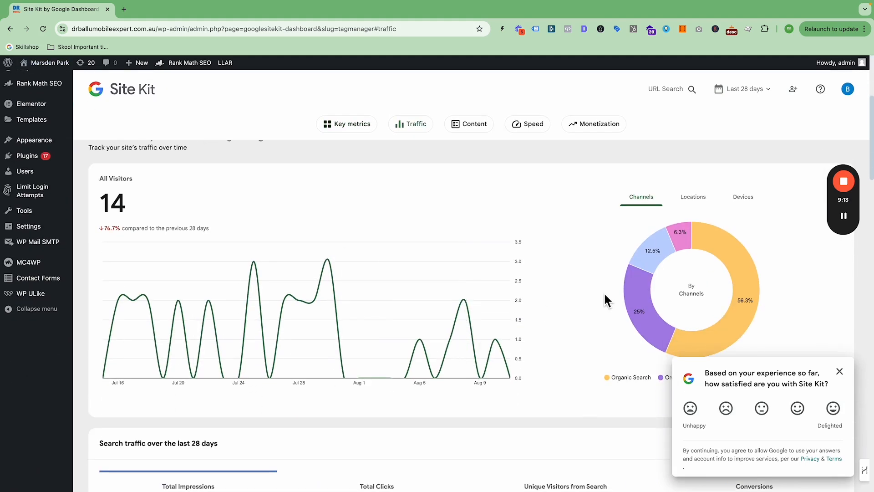
scroll(637, 273, "down", 1)
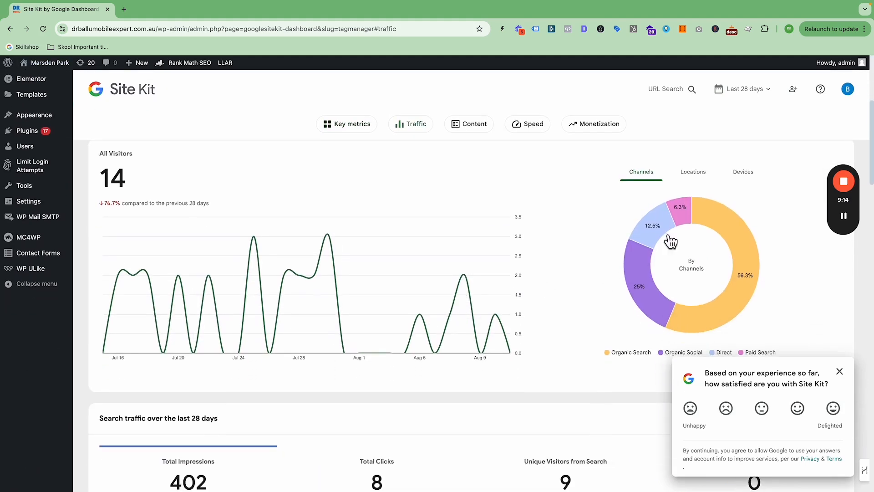
left_click(693, 176)
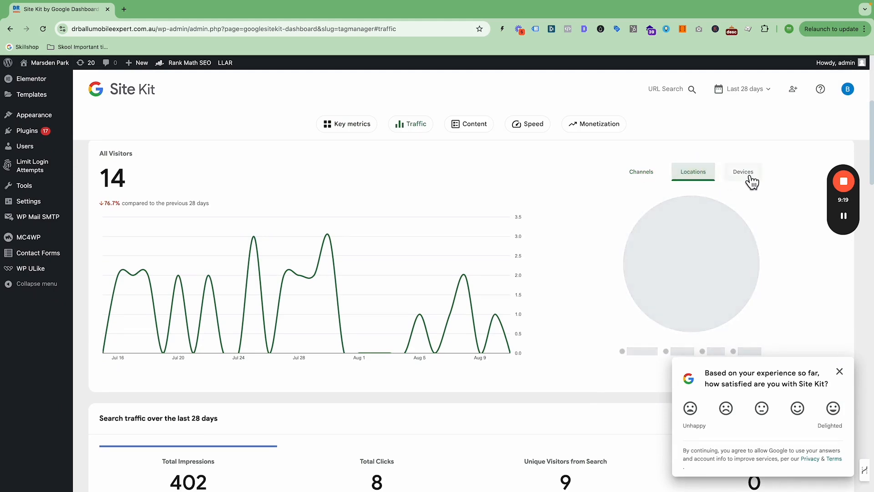
scroll(346, 291, "down", 5)
scroll(346, 291, "down", 1)
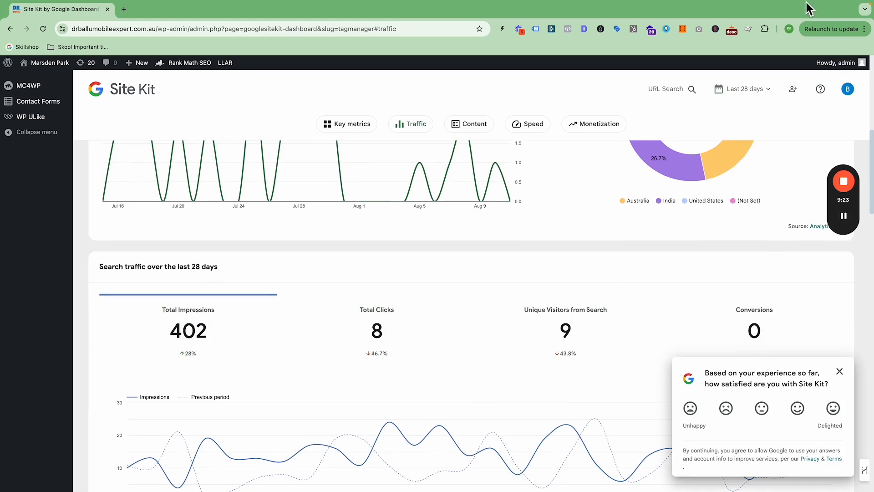
left_click(790, 31)
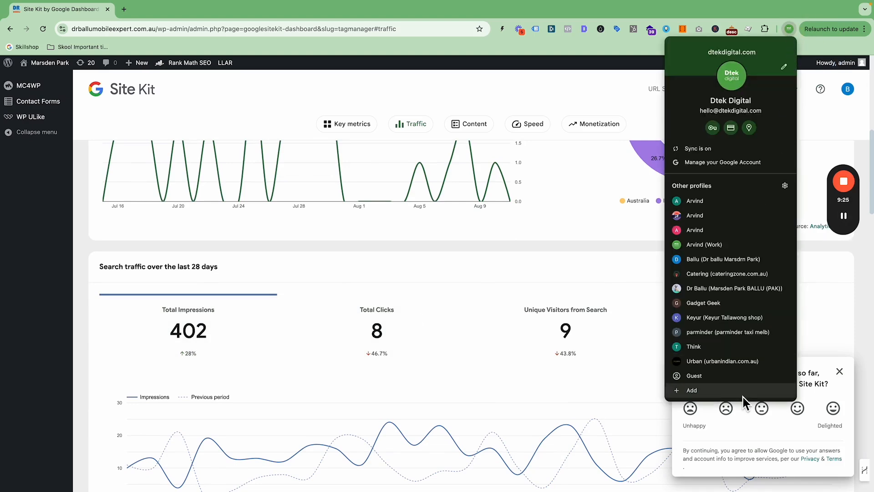
left_click(712, 246)
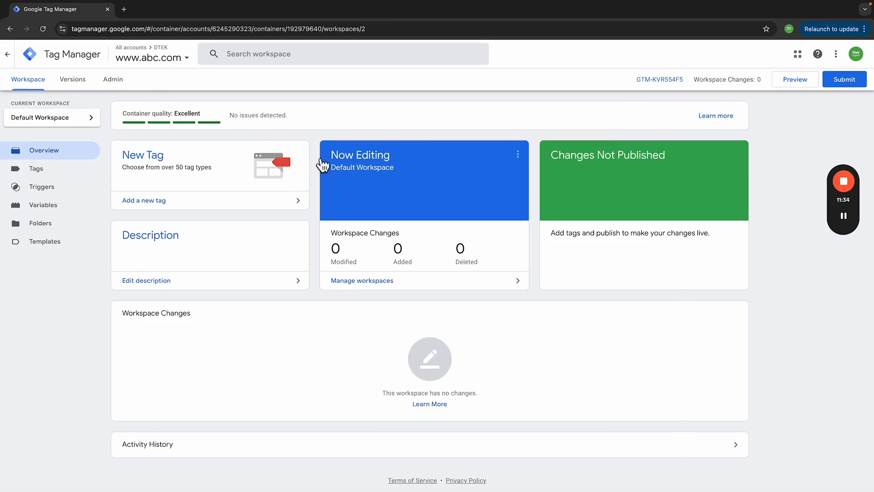
scroll(104, 91, "down", 1)
left_click(114, 86)
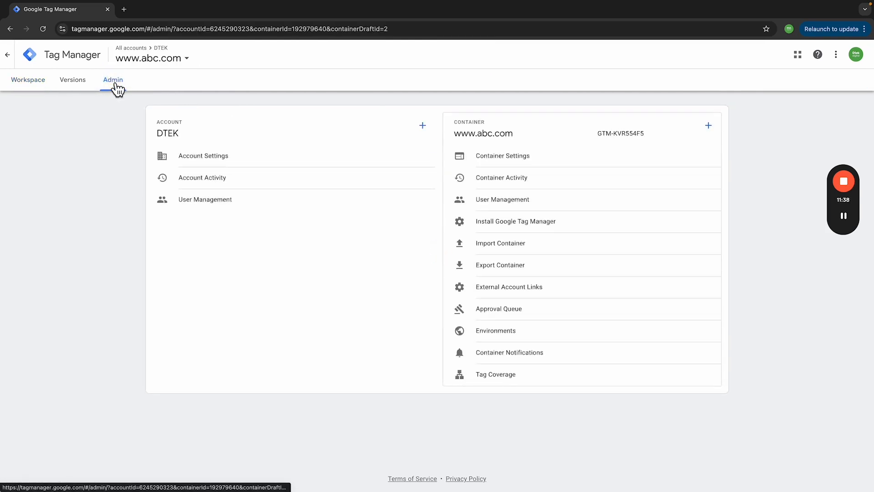
Step: Open user management for the DTEK account and begin adding users to examine the invitation form's permission options
left_click(225, 199)
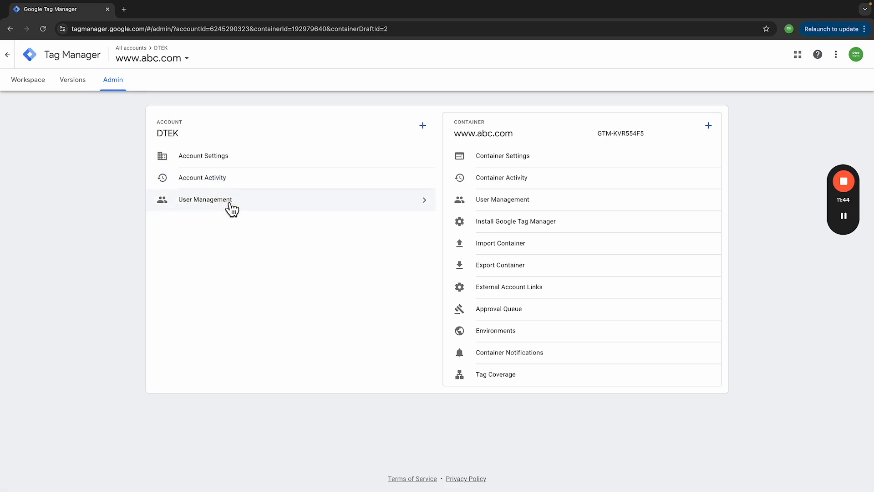
left_click(223, 199)
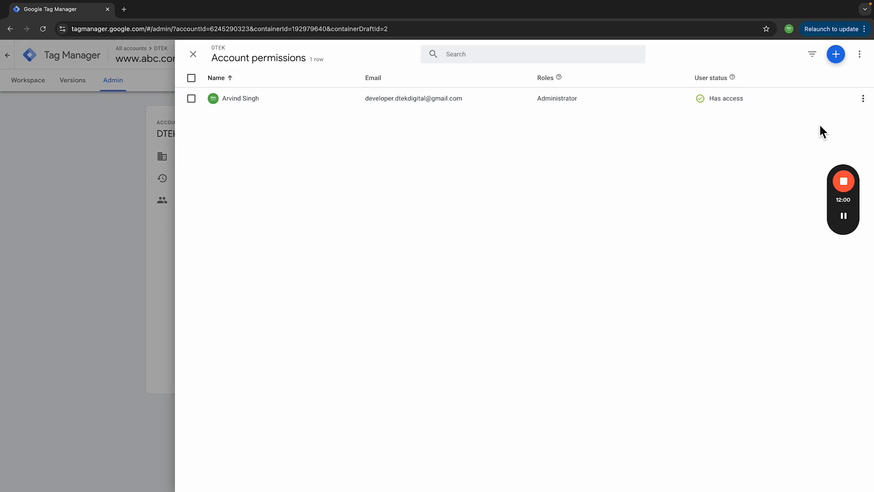
left_click(841, 55)
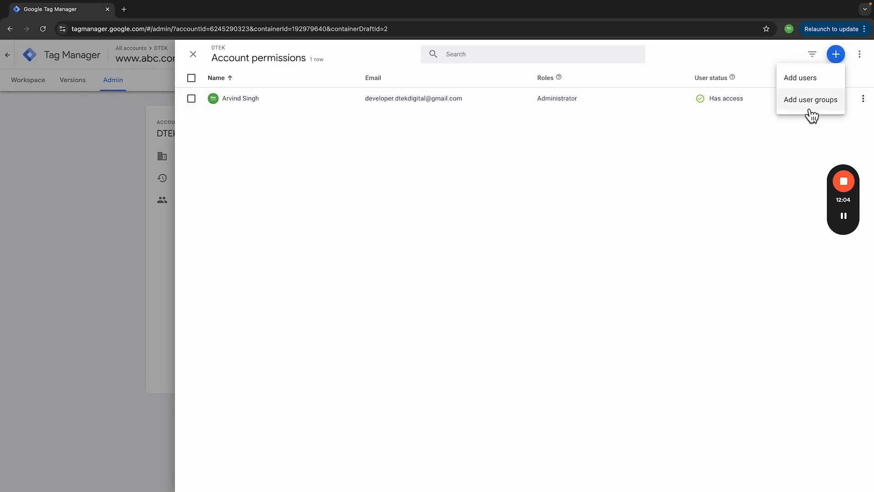
left_click(823, 85)
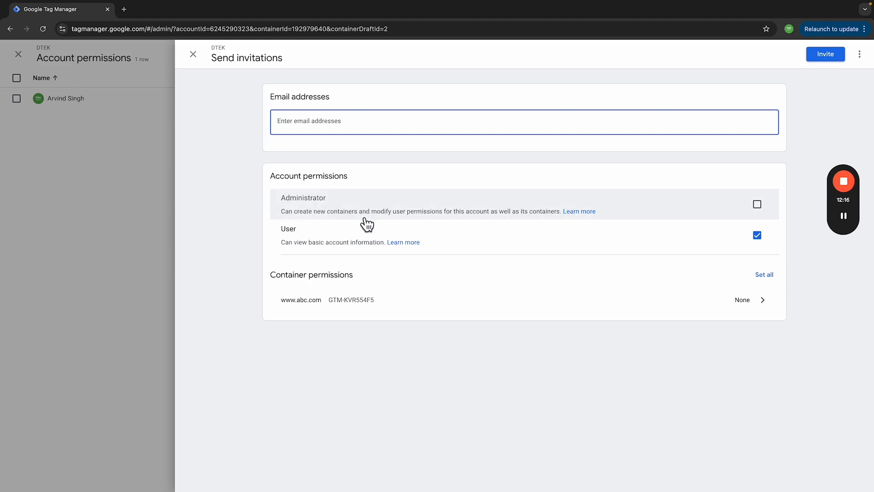
Step: Close the invitation form and the account permissions without inviting anyone, and return to the container's workspace overview
left_click(193, 54)
left_click(195, 57)
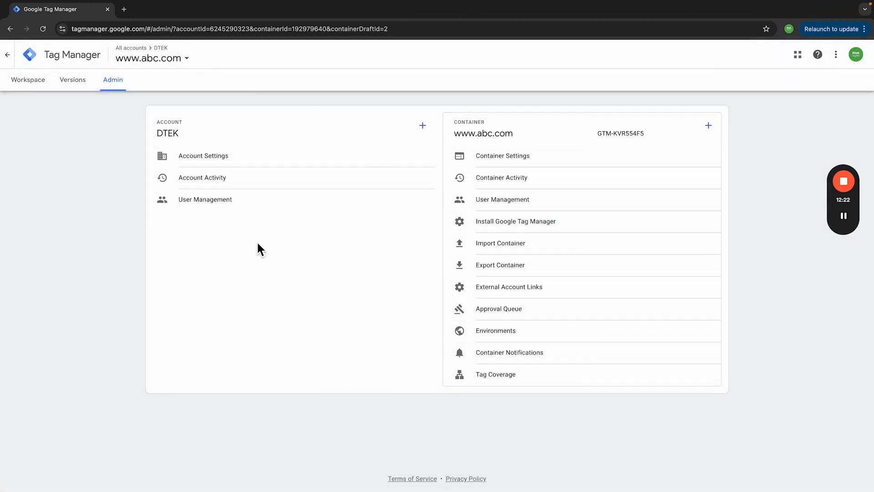
left_click(36, 84)
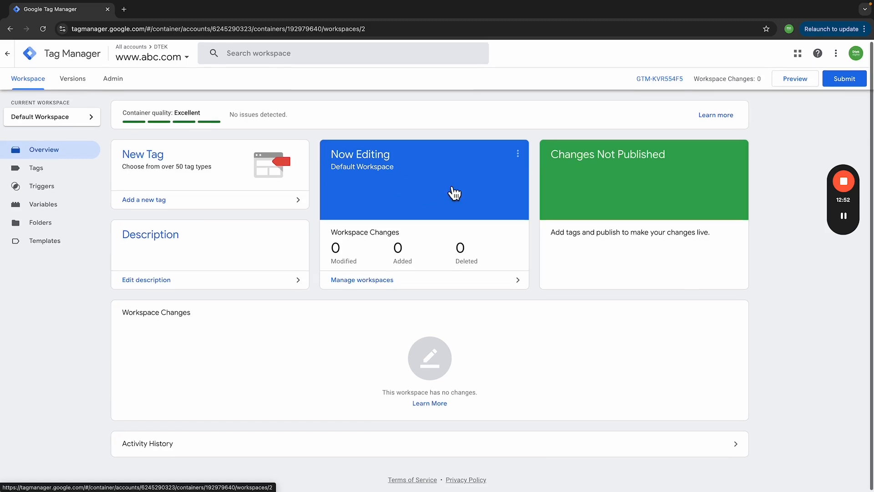
scroll(337, 116, "down", 1)
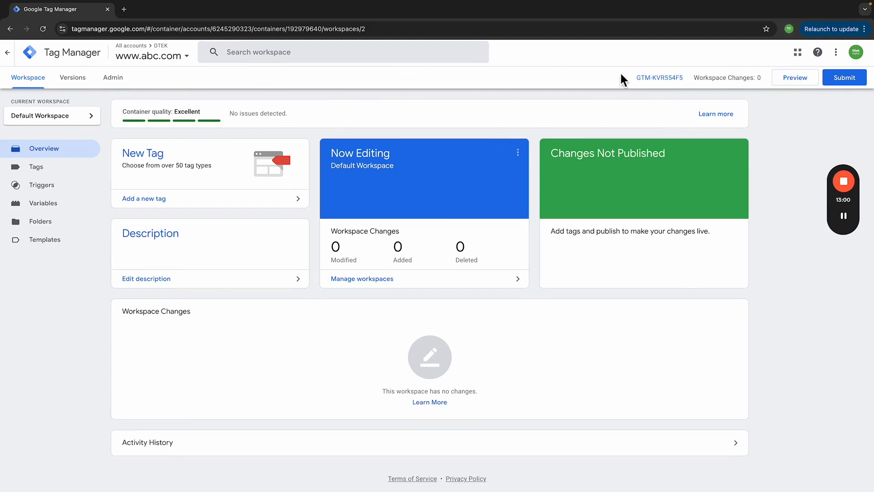
Step: Switch to the browser profile with the Site Kit dashboard and open the site's homepage, drballumobileexpert.com.au, in a new tab
left_click(790, 29)
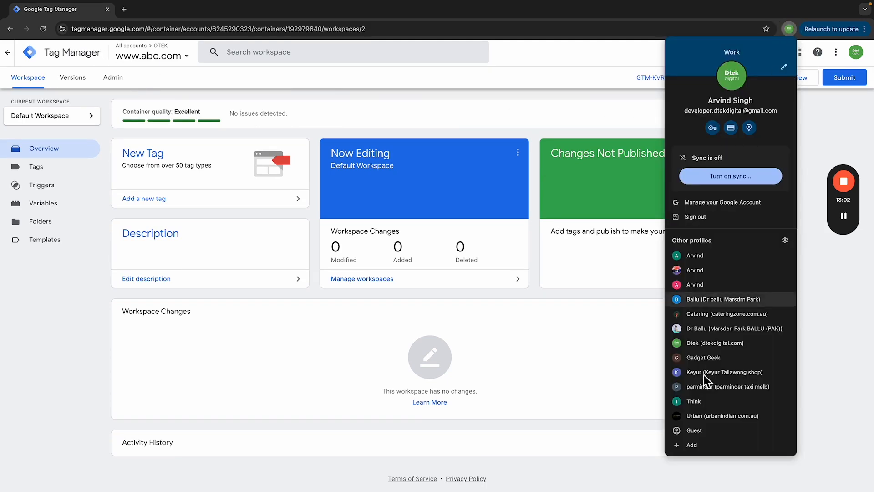
left_click(723, 359)
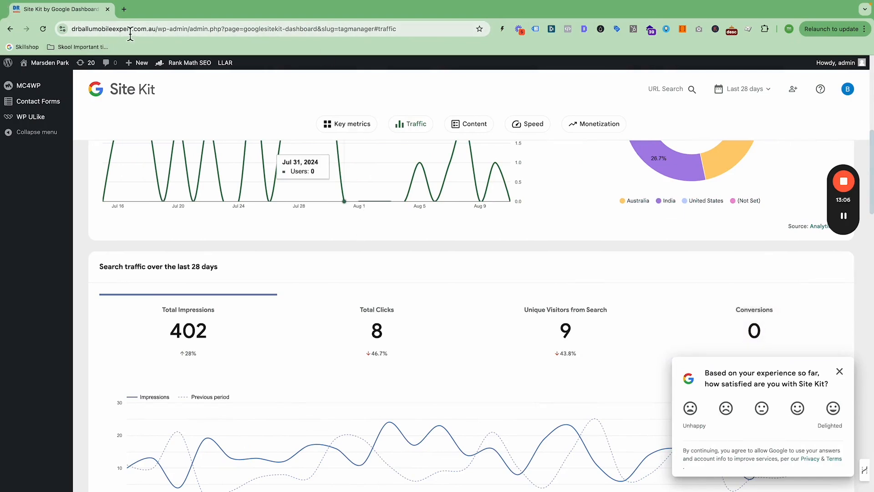
left_click_drag(156, 31, 70, 35)
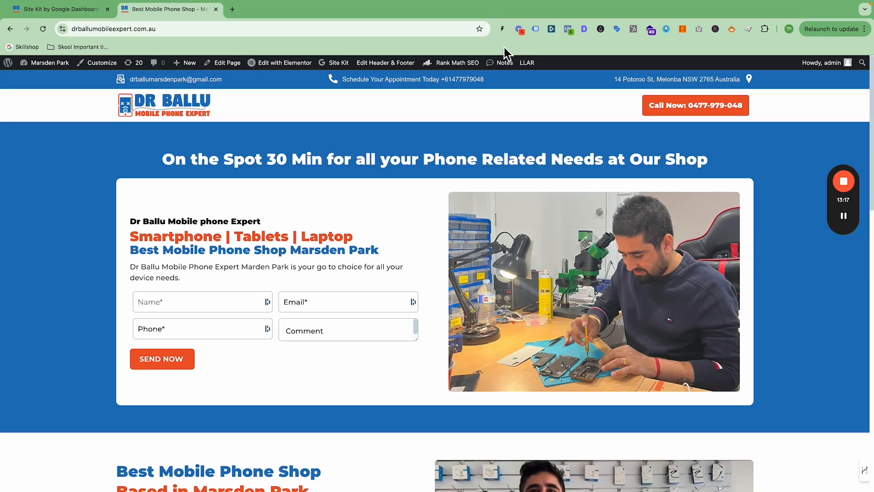
Step: Enable Tag Assistant Legacy with recording for the homepage, reload the page and open the tag analysis results
left_click(537, 30)
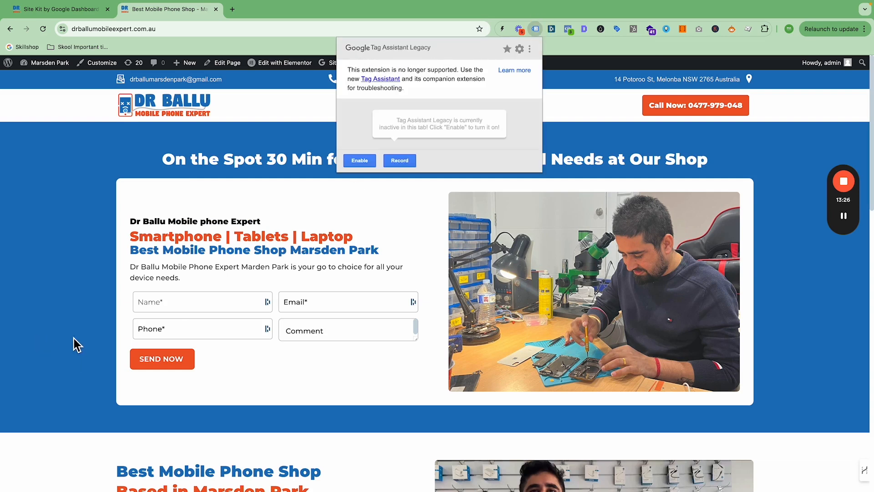
scroll(480, 185, "down", 1)
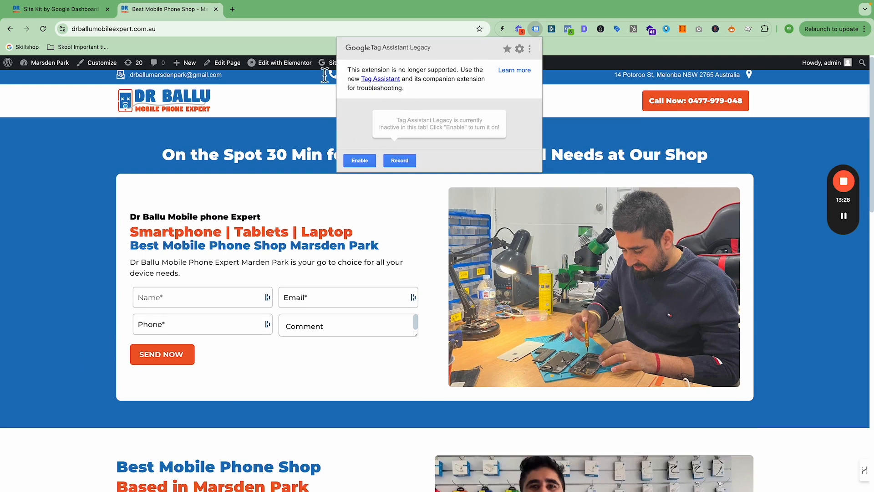
left_click(368, 162)
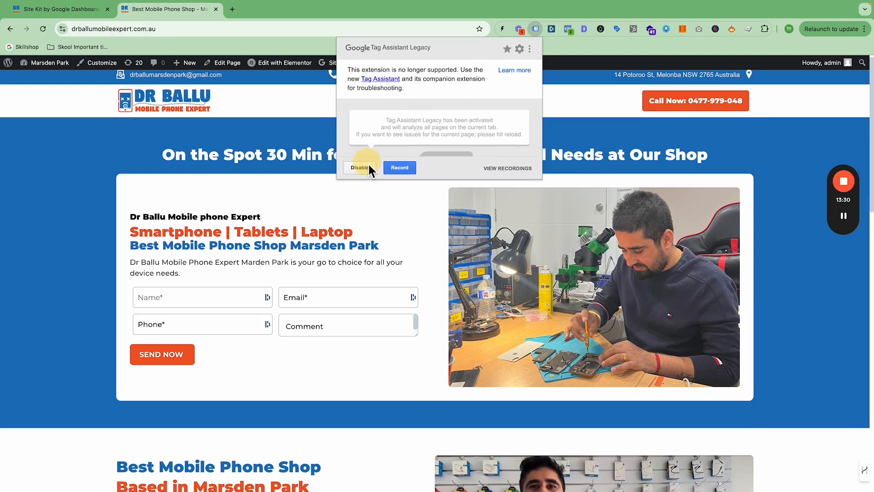
left_click(405, 168)
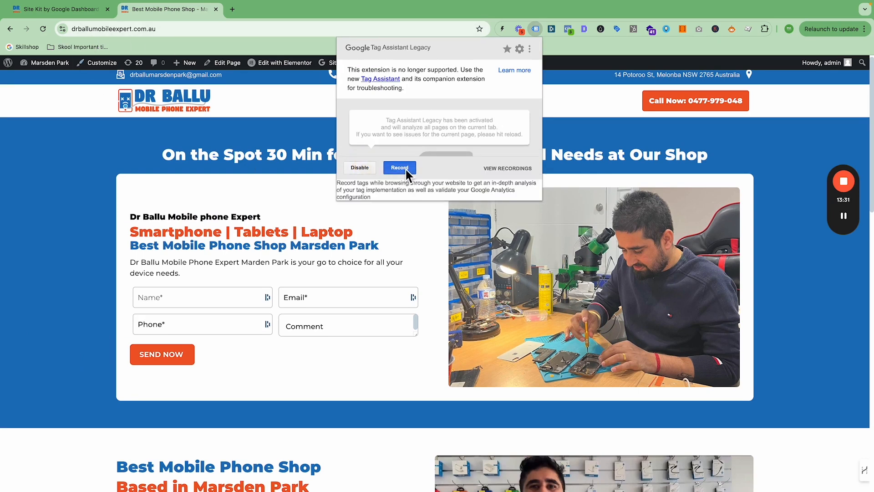
left_click(49, 30)
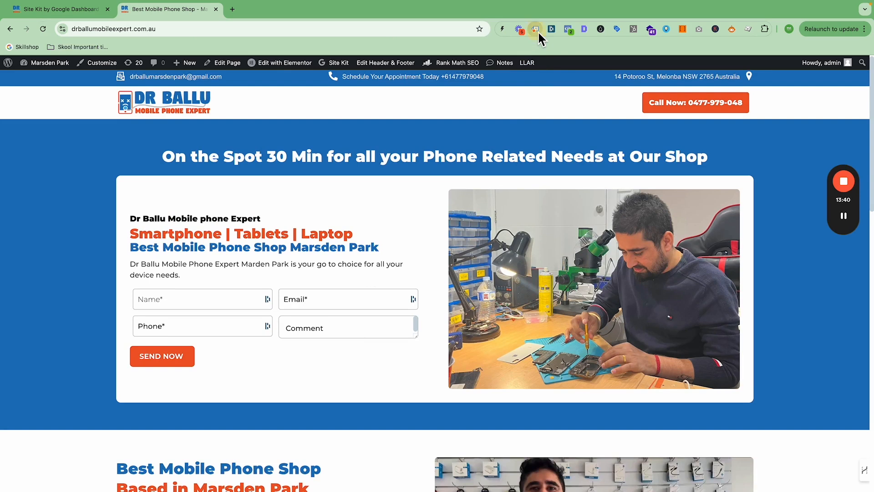
left_click(536, 30)
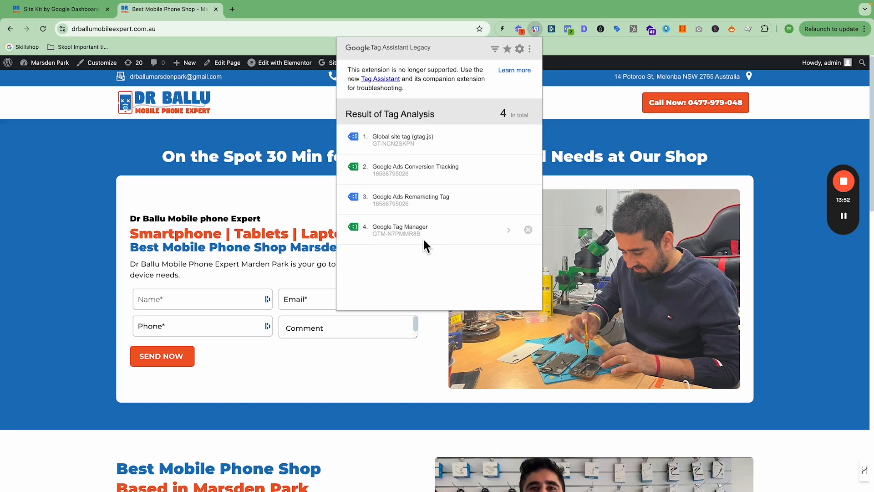
Step: Open the Site Kit settings and expand the connected Tag Manager service to check its container ID
left_click(74, 11)
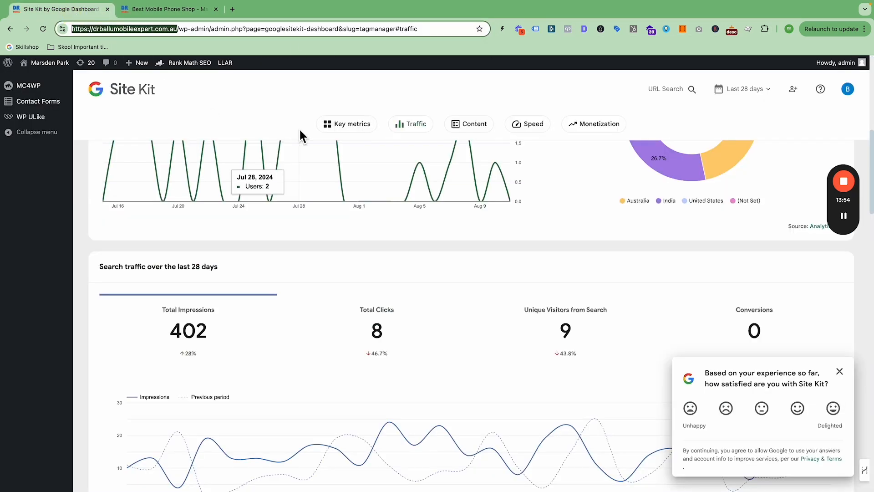
scroll(255, 150, "up", 10)
left_click(27, 132)
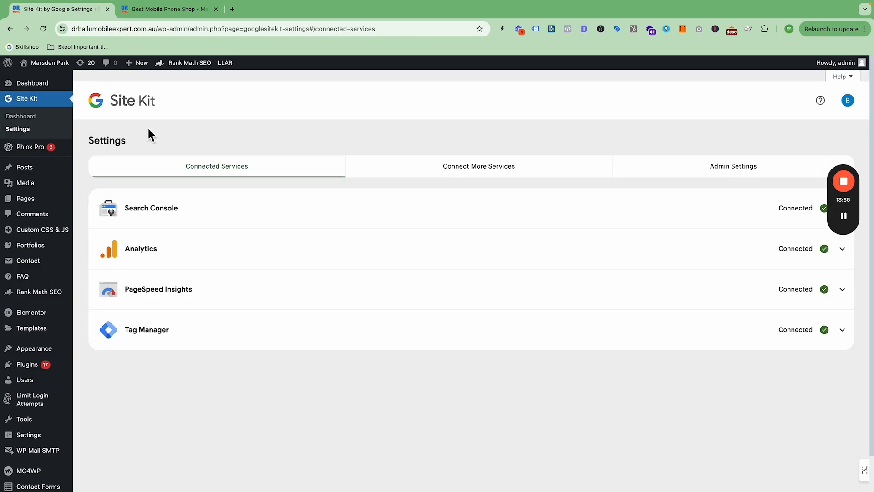
left_click(296, 334)
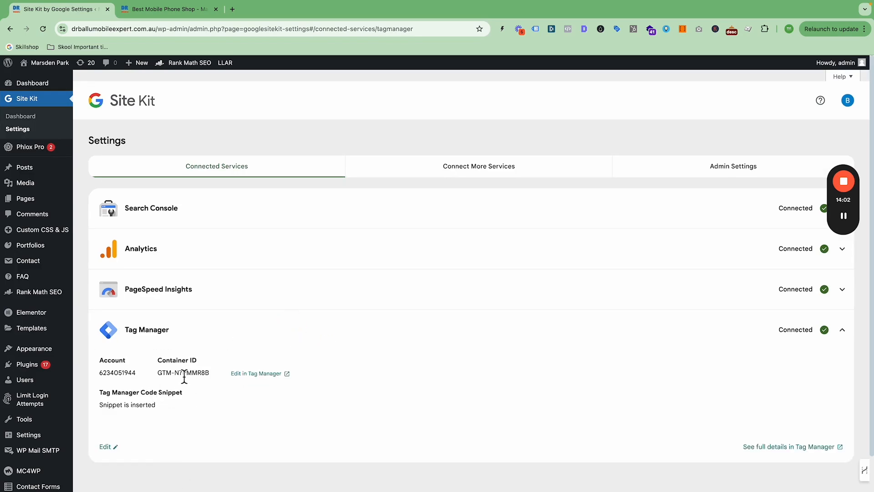
left_click_drag(177, 375, 206, 375)
Step: Return to the homepage and compare the Google Tag Manager ID in Tag Assistant's results with the container ID, then close the results
left_click(193, 11)
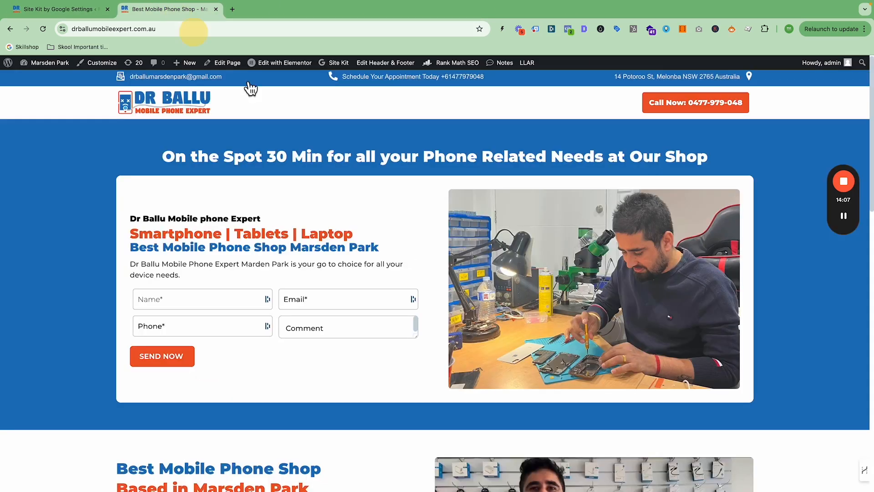
left_click(535, 30)
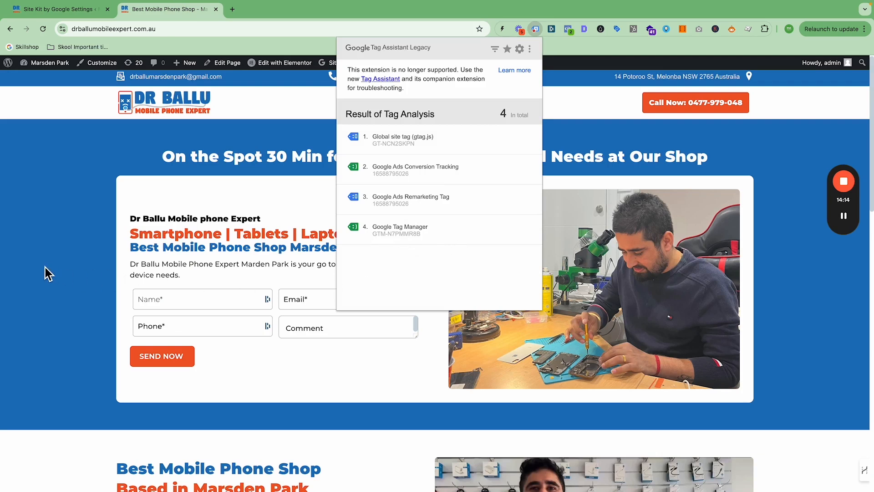
scroll(45, 267, "down", 1)
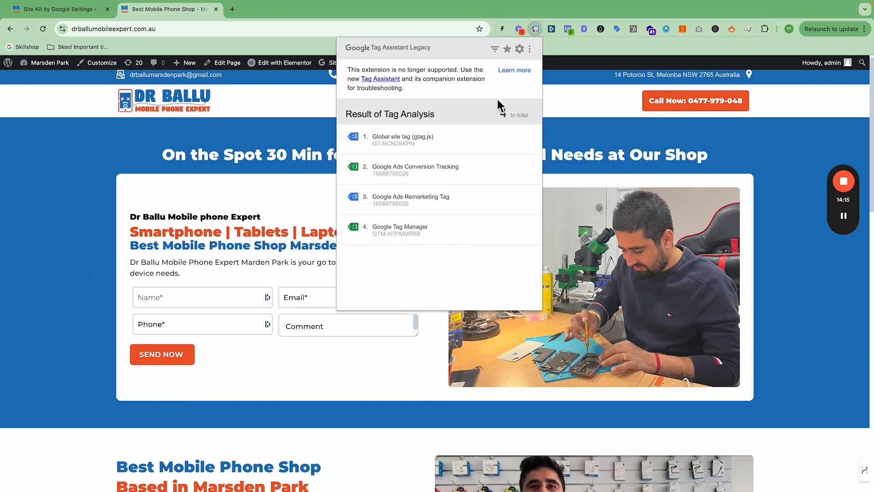
left_click(802, 132)
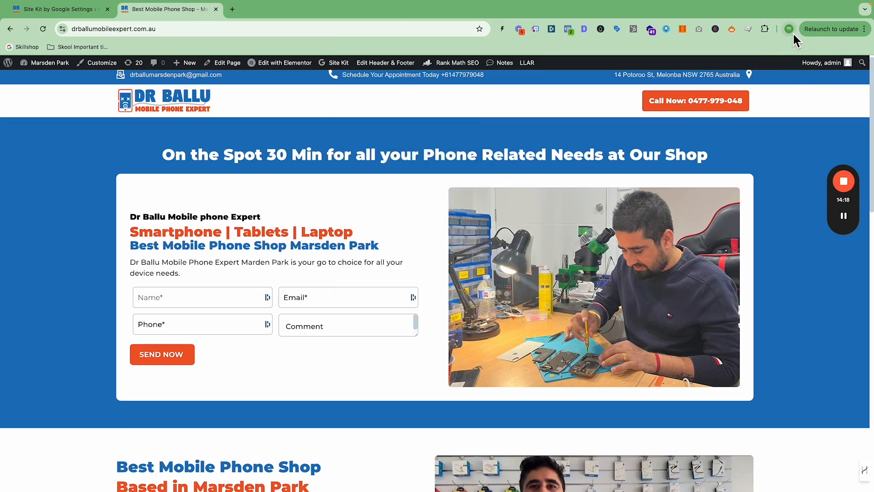